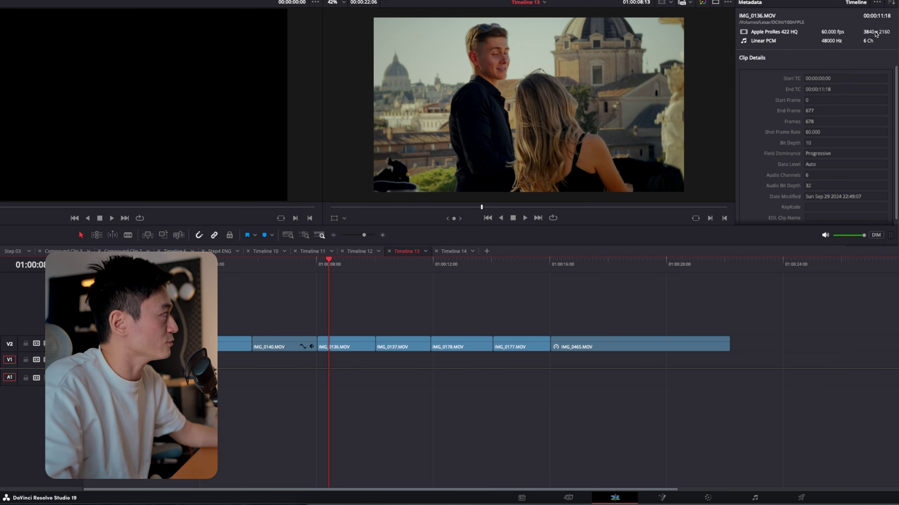
Step: On the Color page, return to the couple clip and marquee-select every node of its grade
key("shift+6")
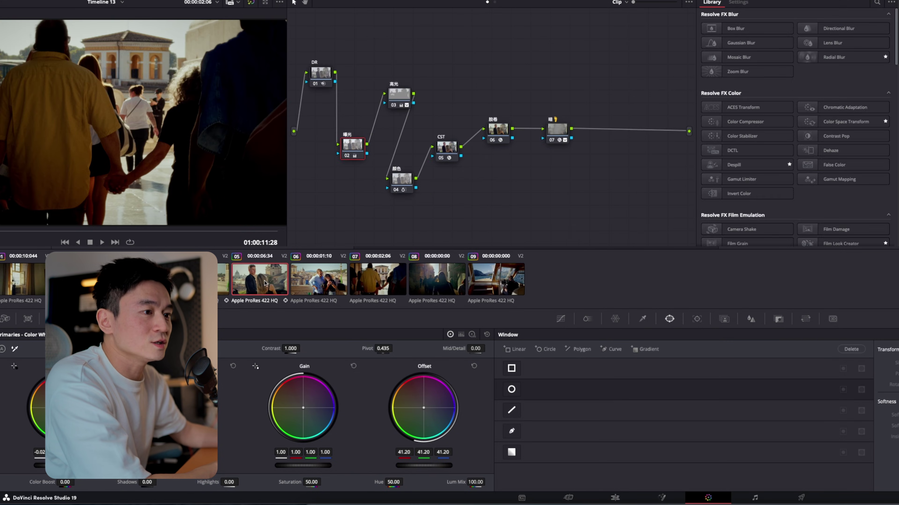
key("Up")
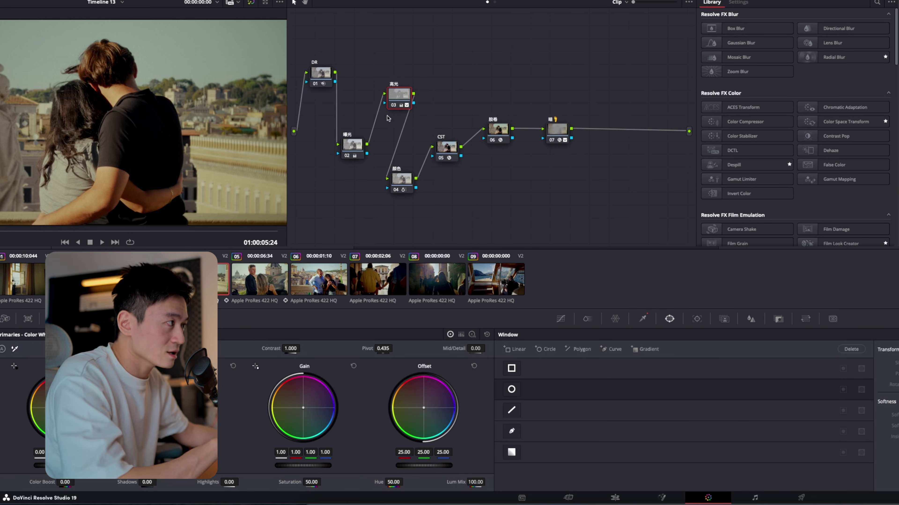
left_click_drag(632, 35, 301, 214)
Step: Delete the old grade nodes and start a fresh serial node chain
key("Delete")
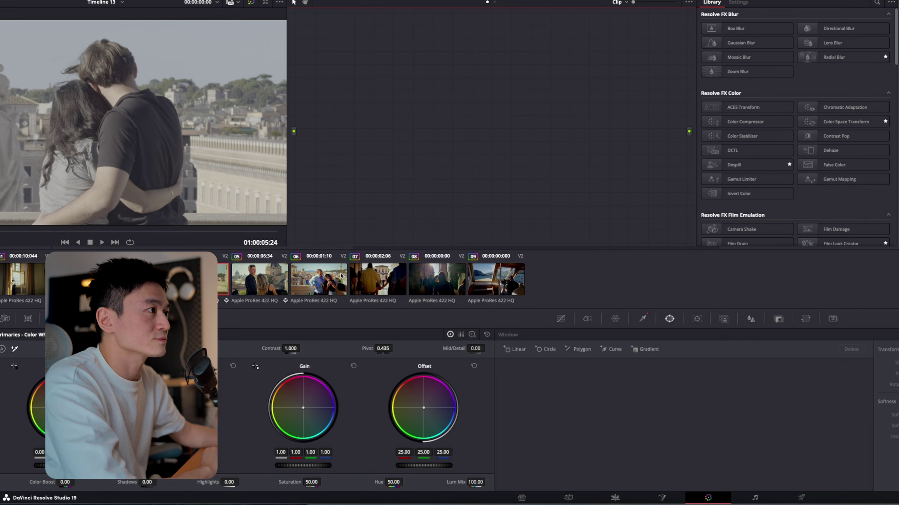
key("alt+s")
key("alt+s")
key("alt+s")
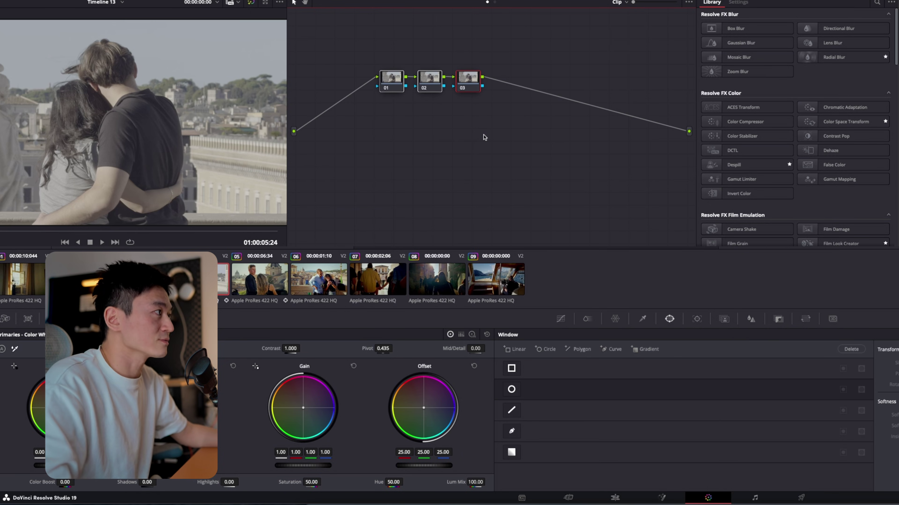
right_click(446, 147)
mouse_move(487, 169)
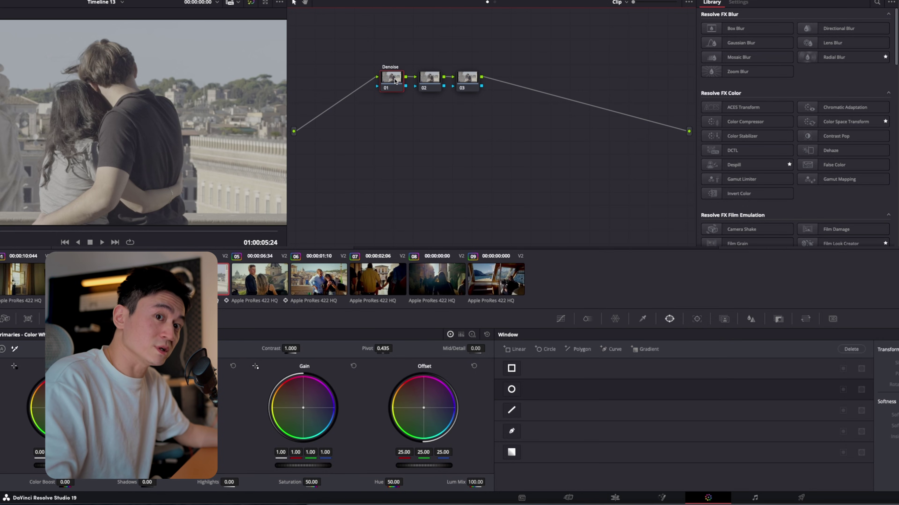
Step: Bypass the Denoise and Highlights nodes, then add serial CST and Film nodes after them
key("ctrl+d")
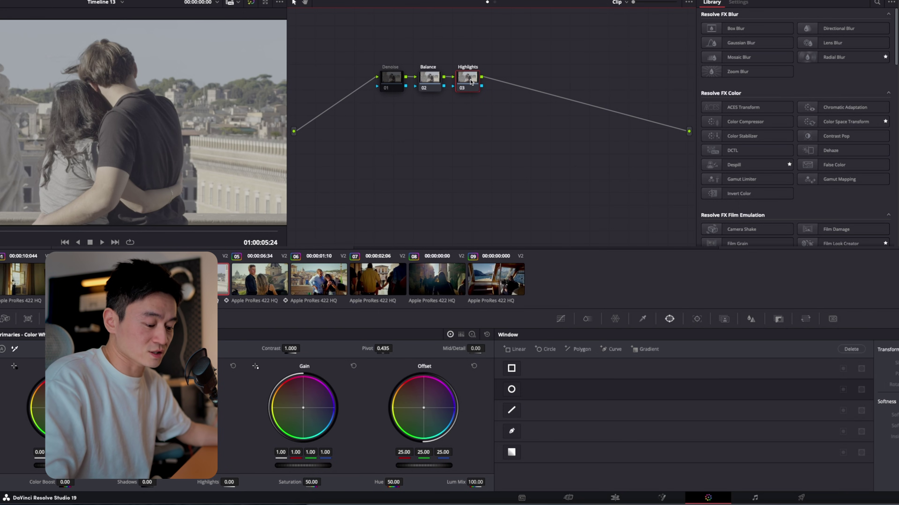
key("ctrl+d")
key("alt+s")
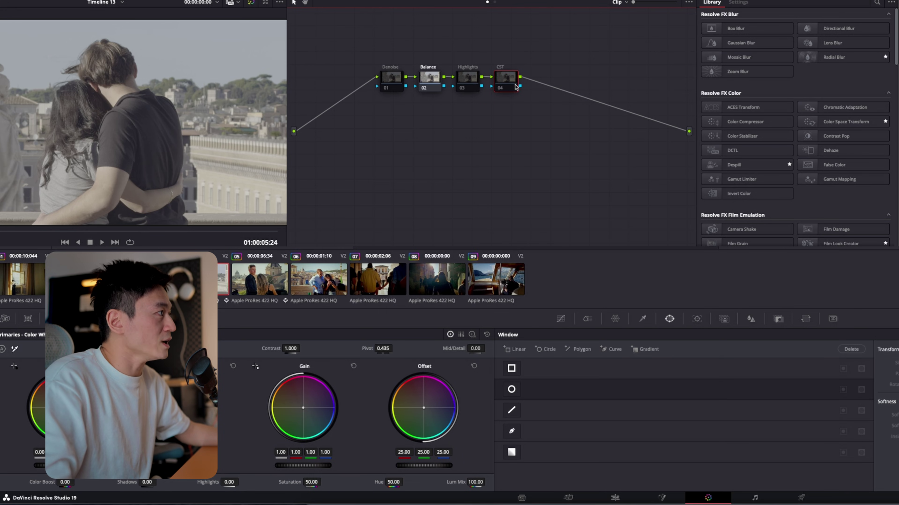
key("alt+s")
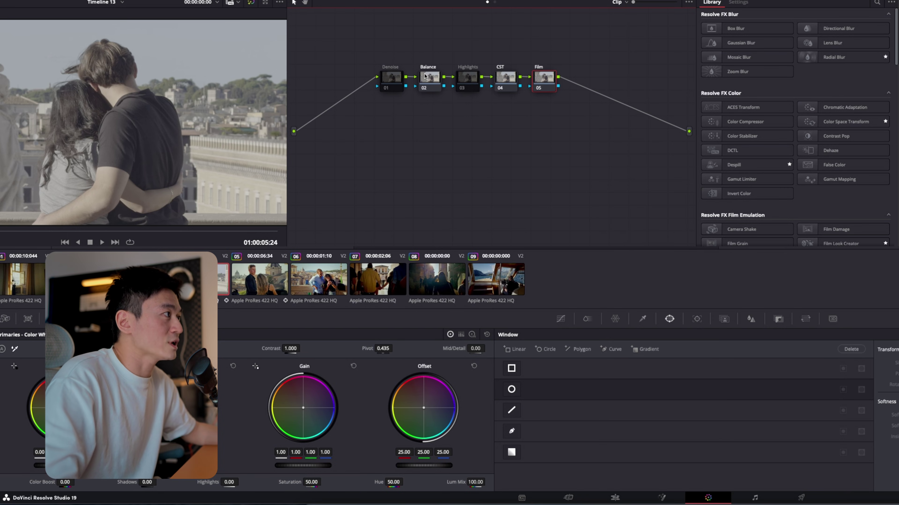
left_click(509, 78)
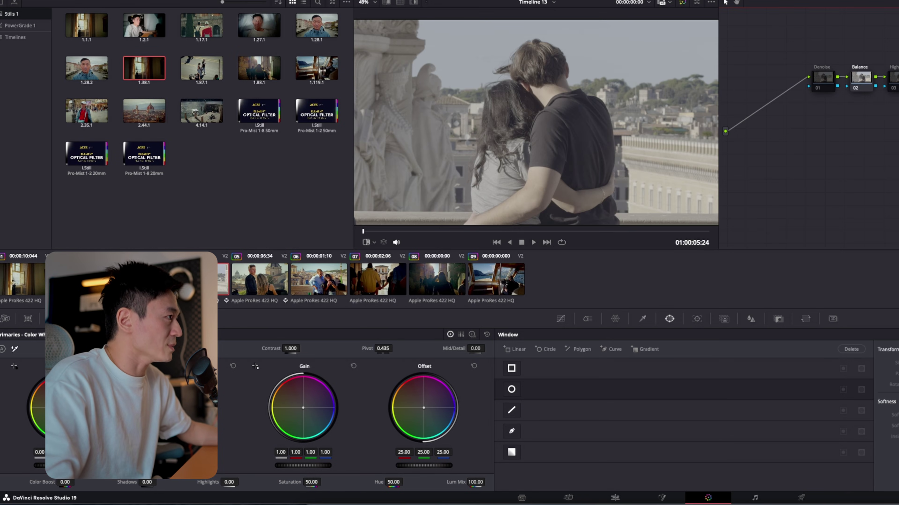
key("shift+9")
left_click(510, 89)
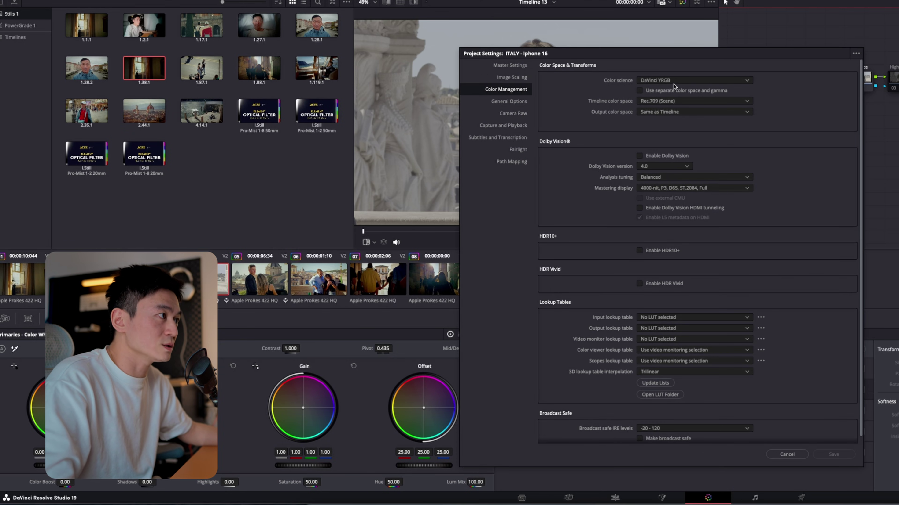
left_click(644, 107)
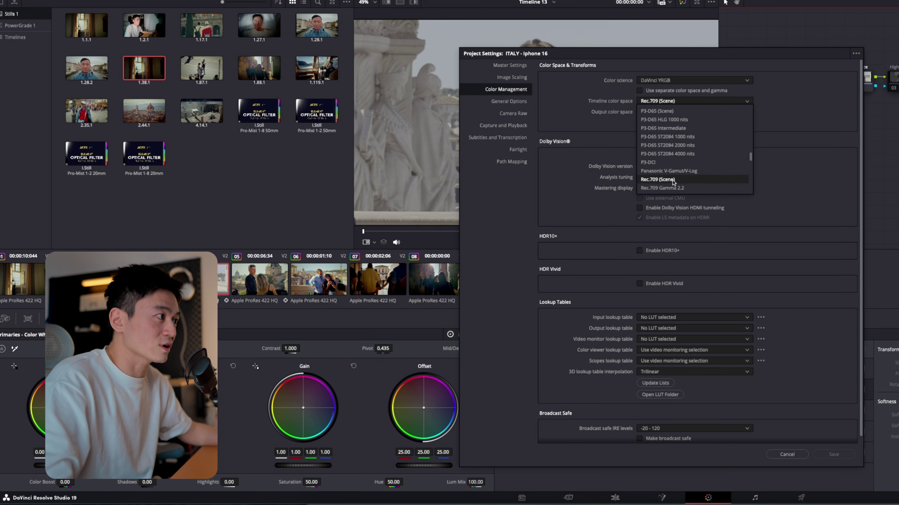
scroll(669, 181, "down", 4)
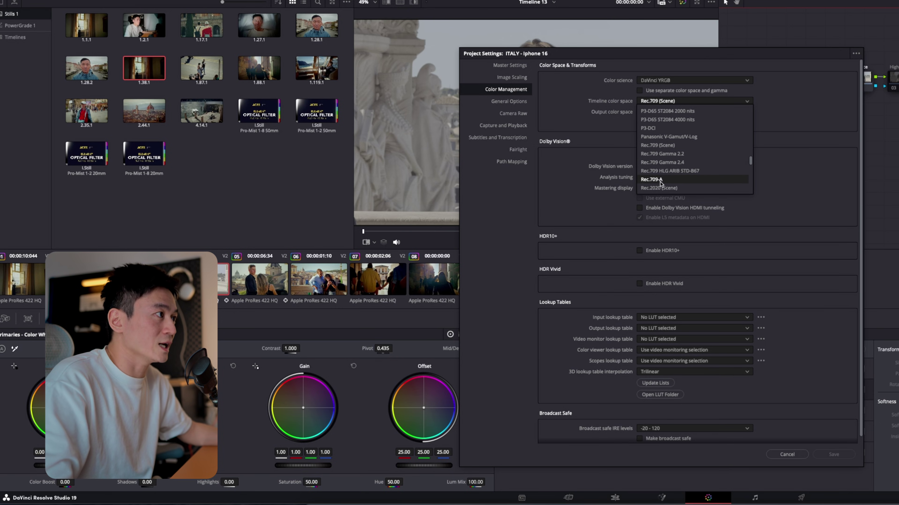
left_click(660, 181)
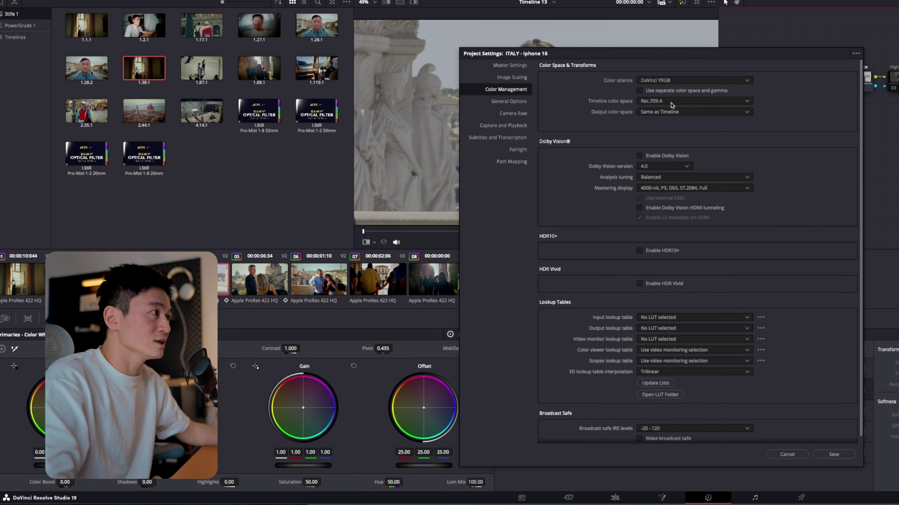
left_click(669, 81)
left_click(695, 100)
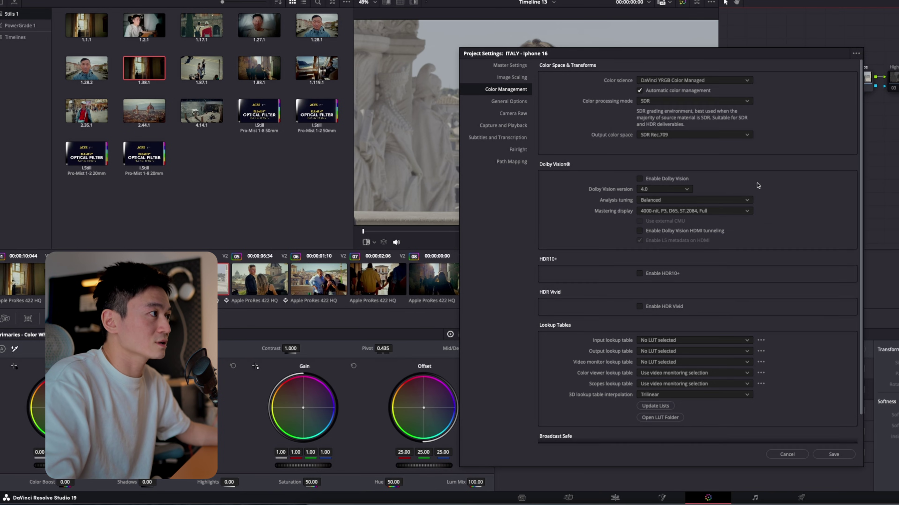
left_click(833, 455)
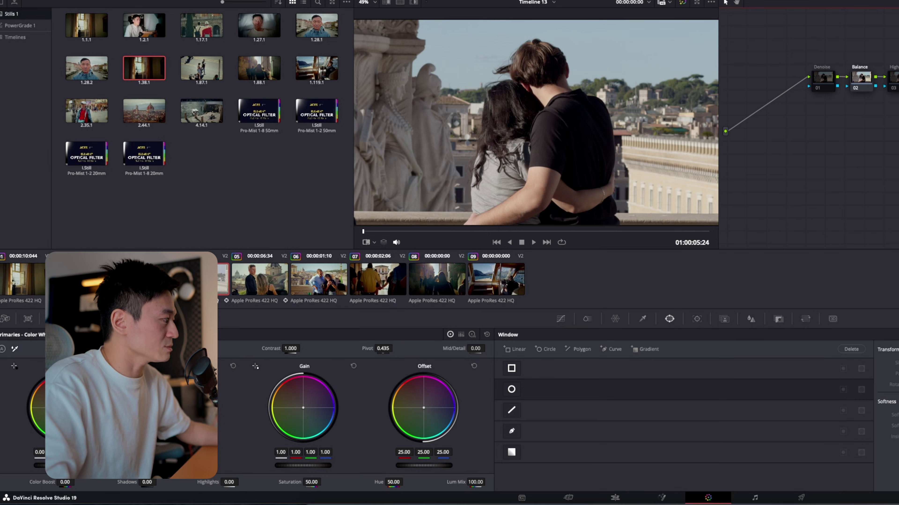
key("shift+9")
left_click(683, 81)
left_click(692, 88)
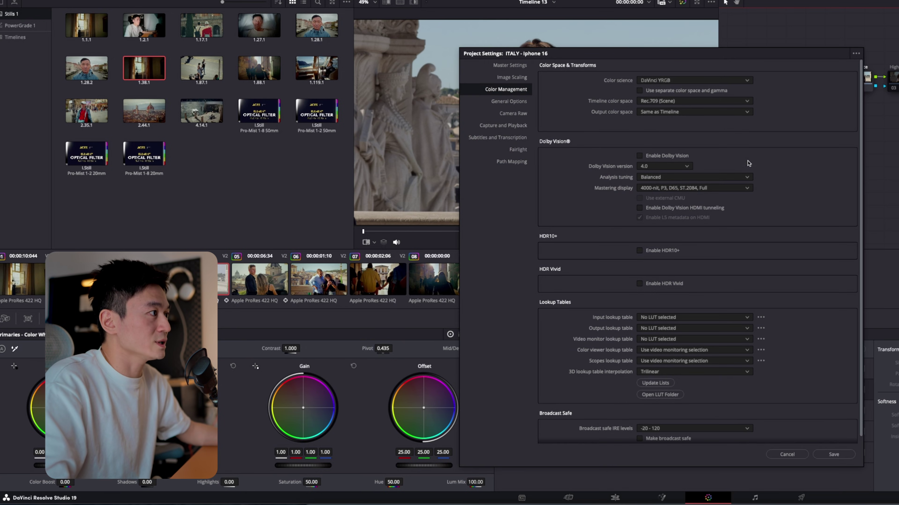
left_click(839, 454)
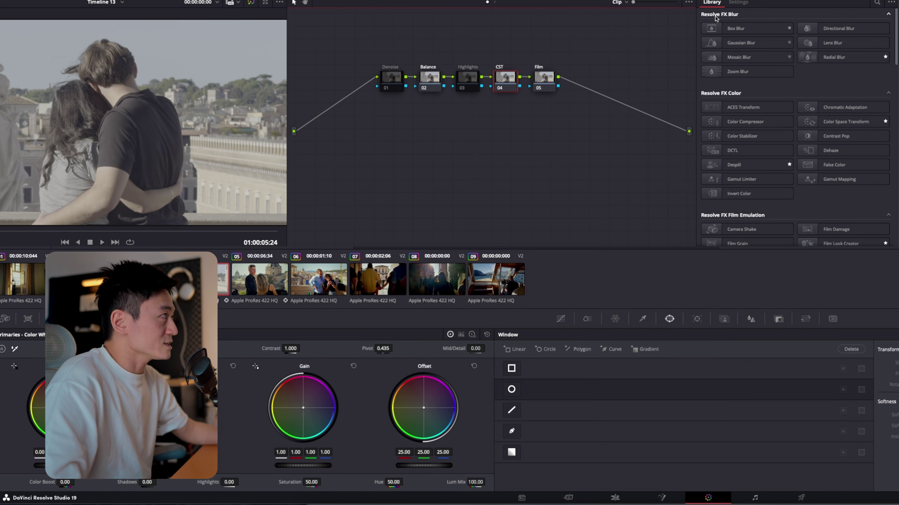
Step: Put a Color Space Transform on the CST node with input Rec.2020 and Apple Log gamma
left_click(877, 4)
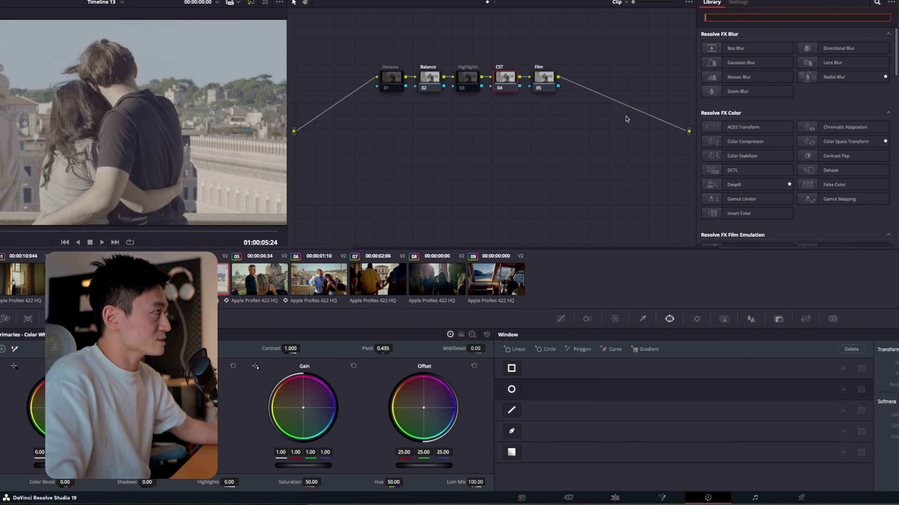
type("color")
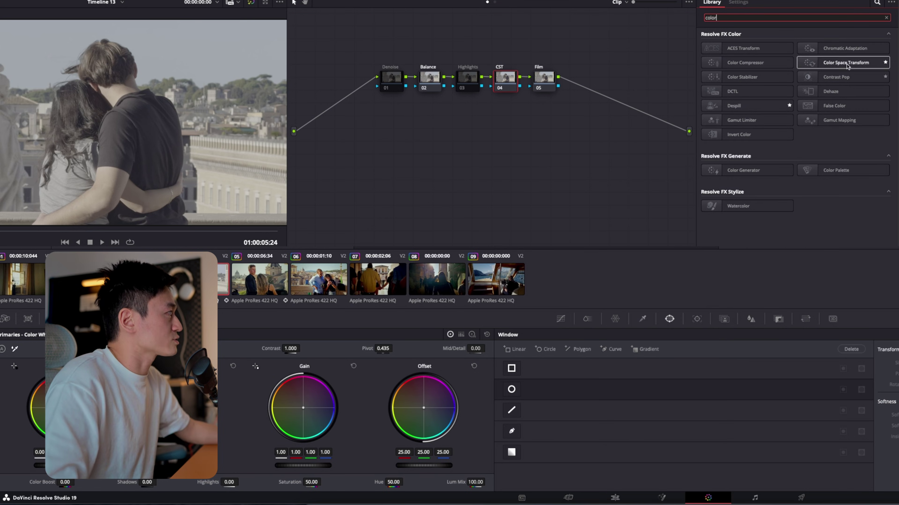
left_click_drag(846, 62, 499, 76)
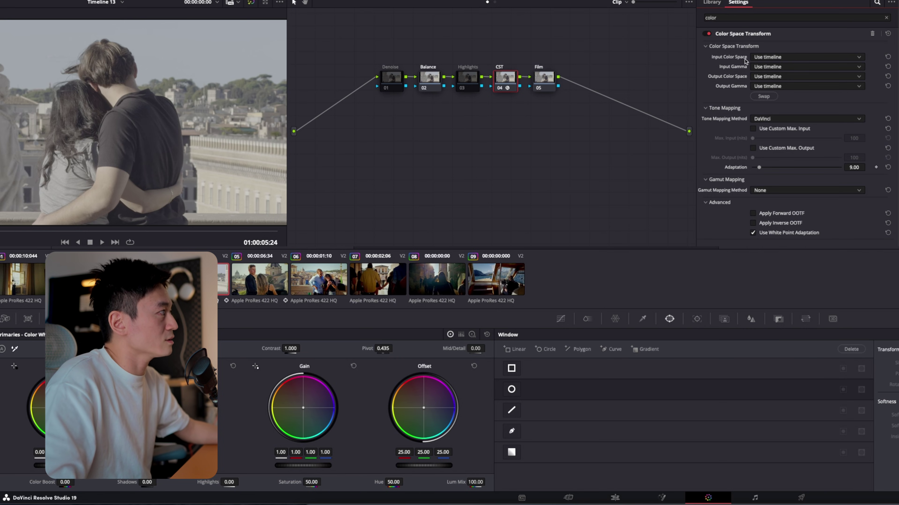
left_click(775, 58)
scroll(778, 113, "down", 5)
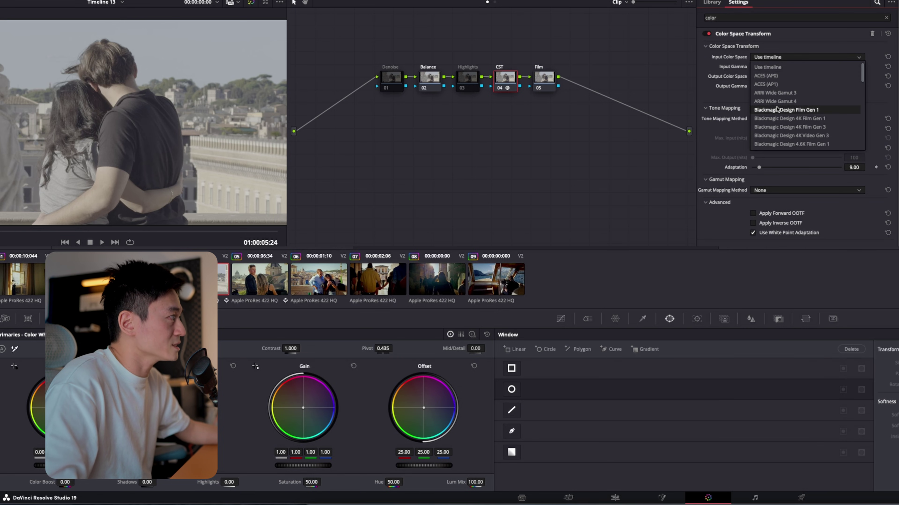
scroll(778, 117, "down", 1)
left_click(764, 146)
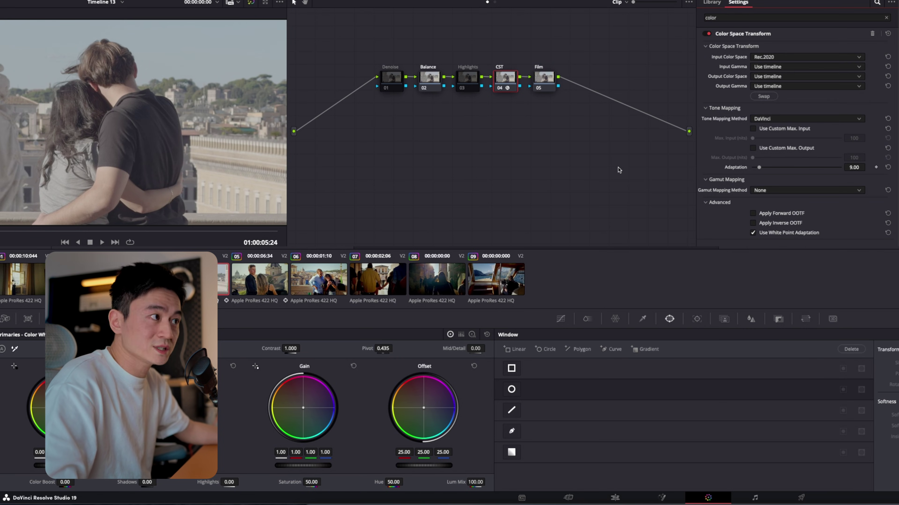
left_click(771, 67)
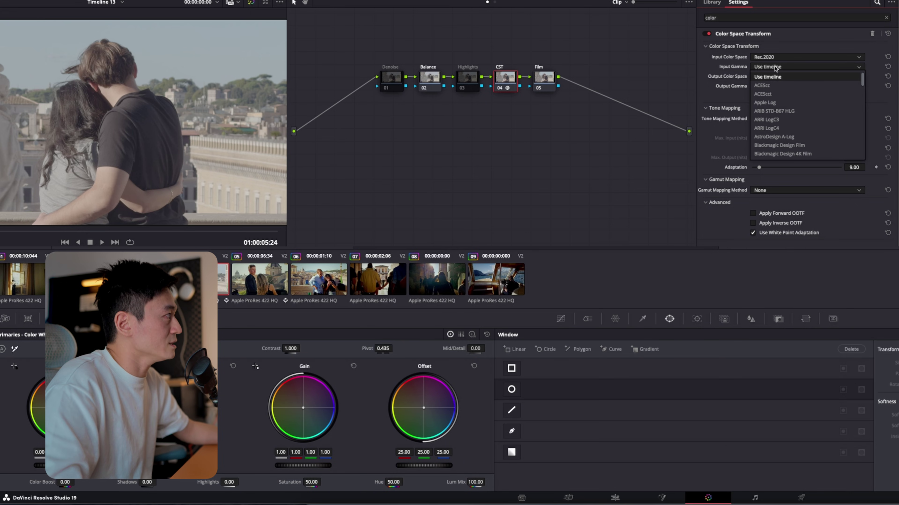
left_click(765, 103)
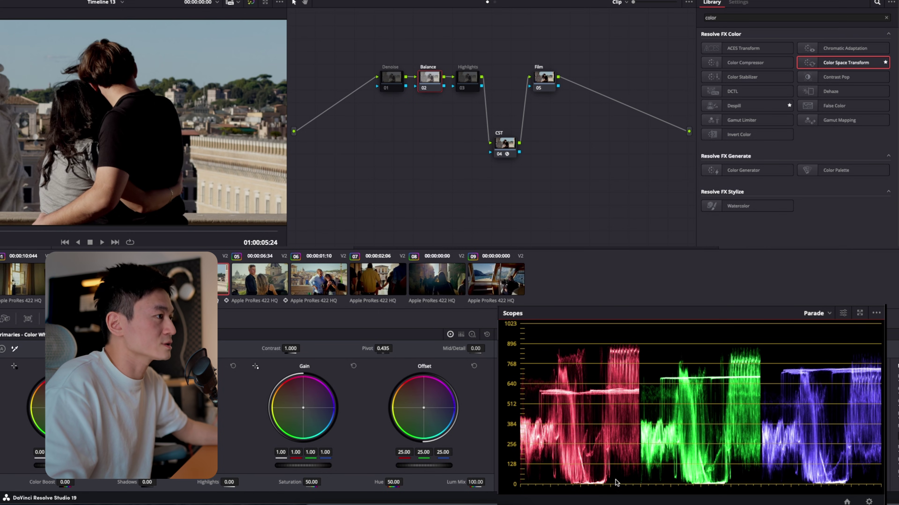
Step: Move the Balance node, switch to the vectorscope, then select clip 09 and all its nodes
left_click_drag(420, 82, 420, 121)
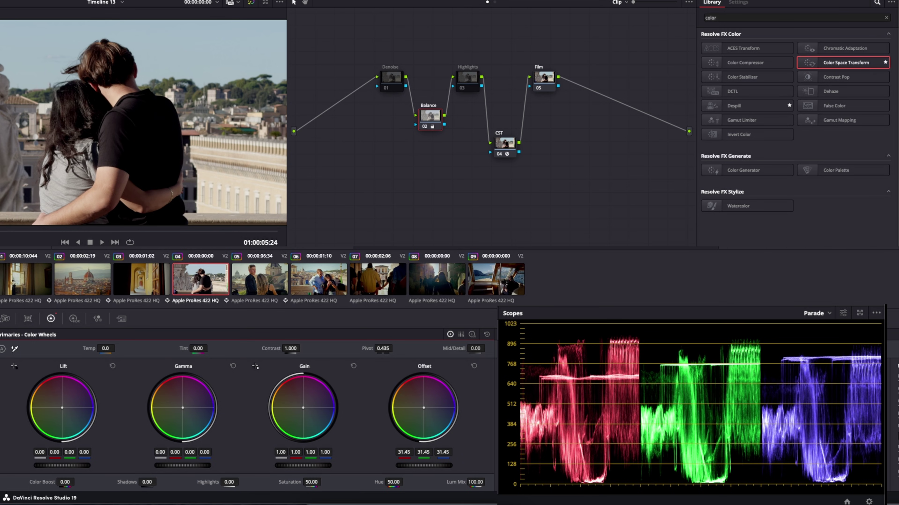
left_click(874, 313)
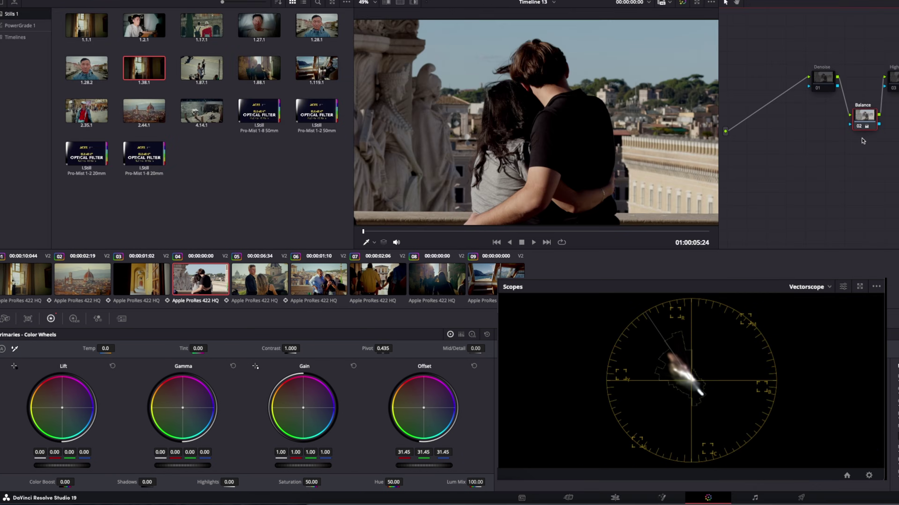
left_click_drag(410, 239, 551, 235)
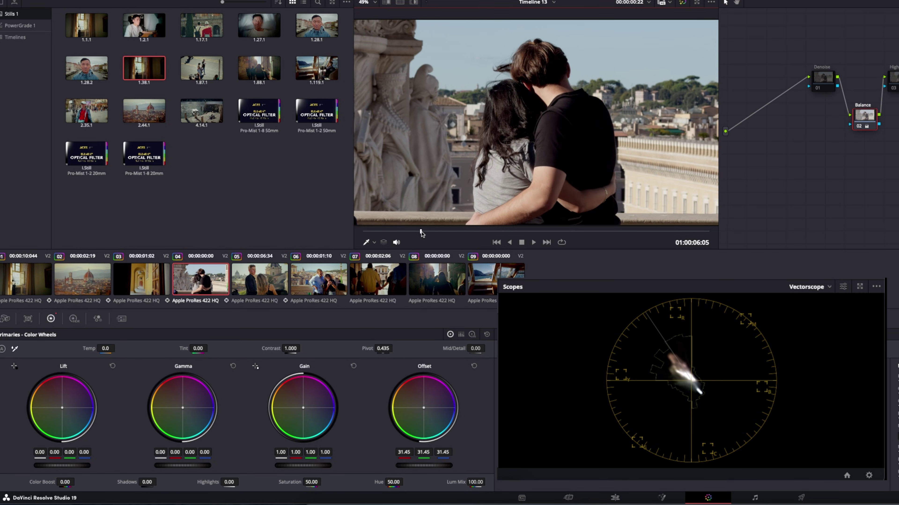
left_click(496, 279)
left_click_drag(746, 85, 892, 248)
Step: Delete the boat clip's nodes and apply the saved gallery grade to it
key("Delete")
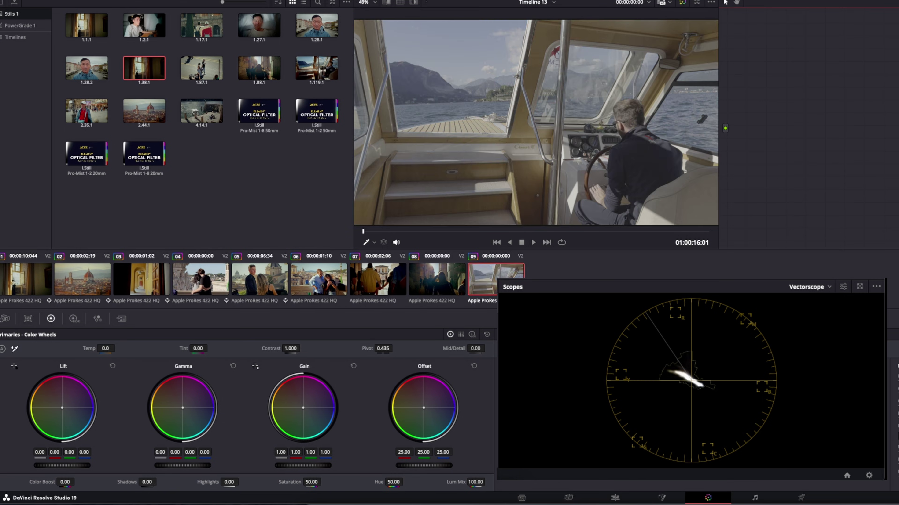
right_click(190, 279)
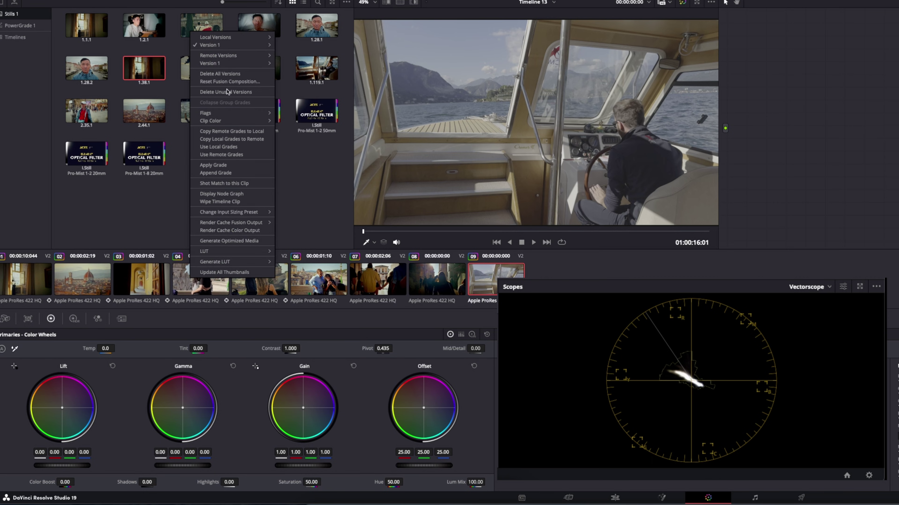
left_click(230, 165)
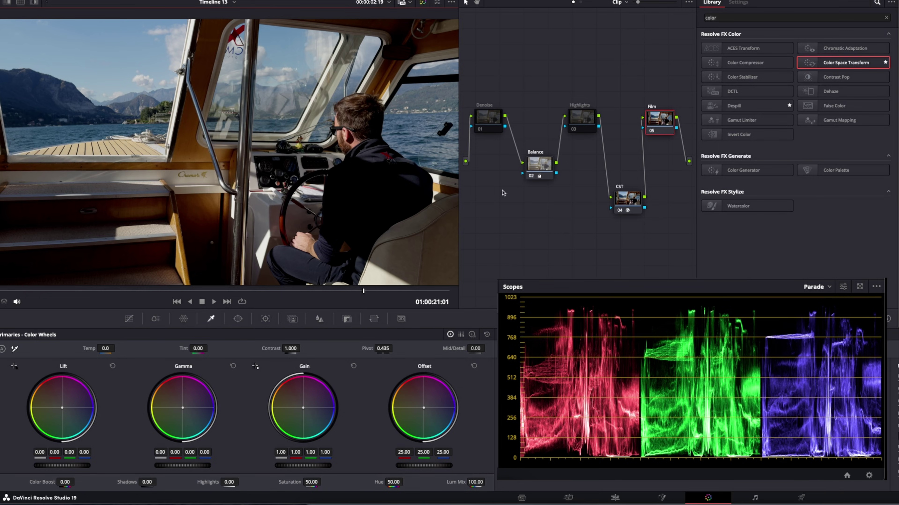
Step: Raise the Balance node's Offset to 37.90 to brighten the boat clip
left_click(536, 168)
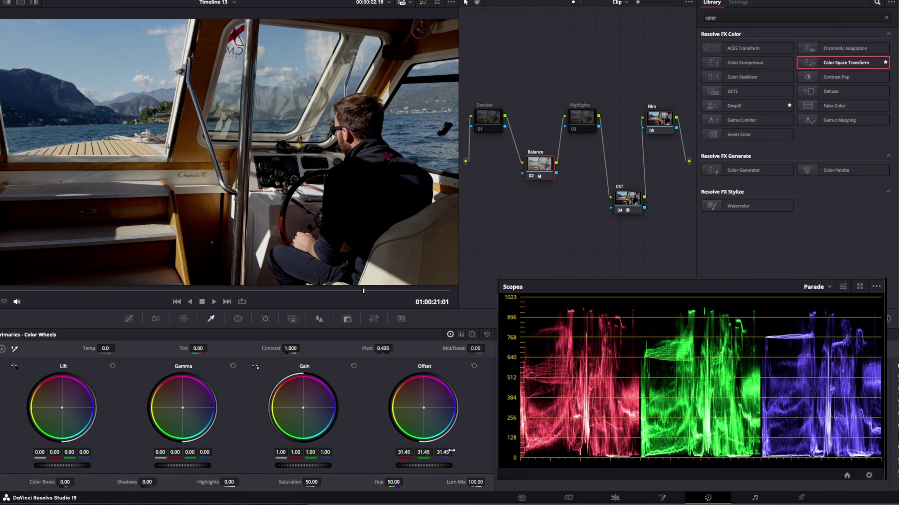
left_click_drag(423, 466, 449, 466)
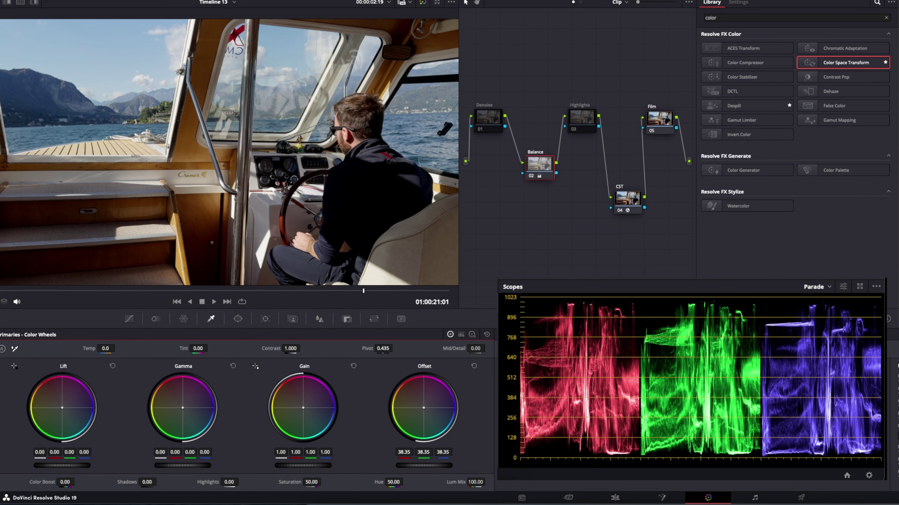
left_click_drag(449, 465, 443, 466)
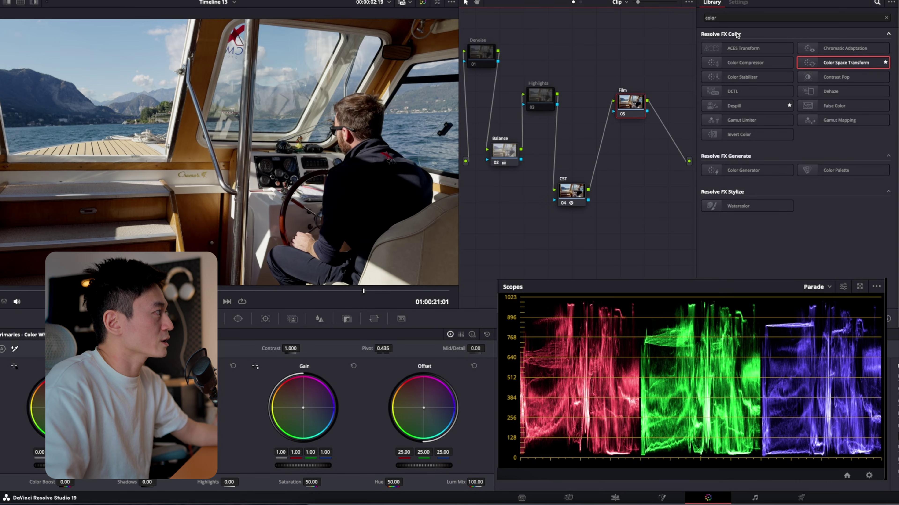
Step: Search effects for 'film', try the Vintage, Elated and Akasaka core looks, then return to Cinematic
double_click(733, 18)
type("film")
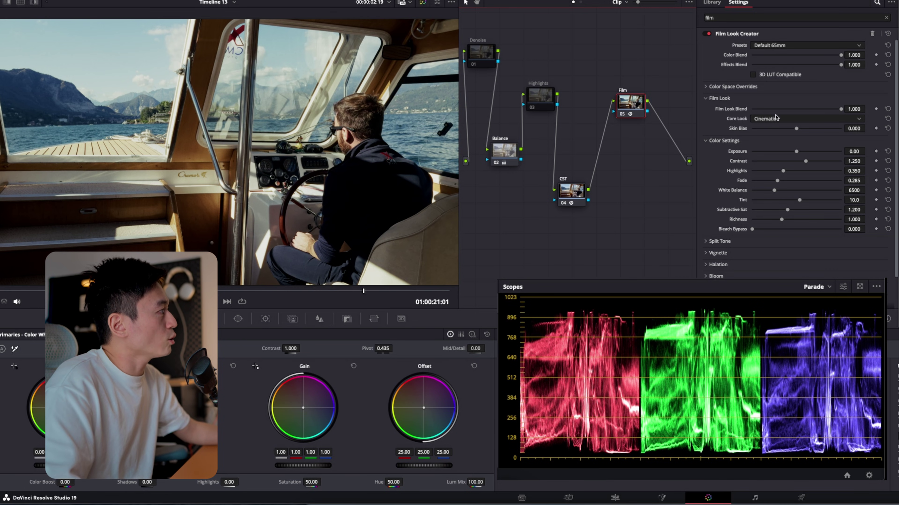
left_click(782, 122)
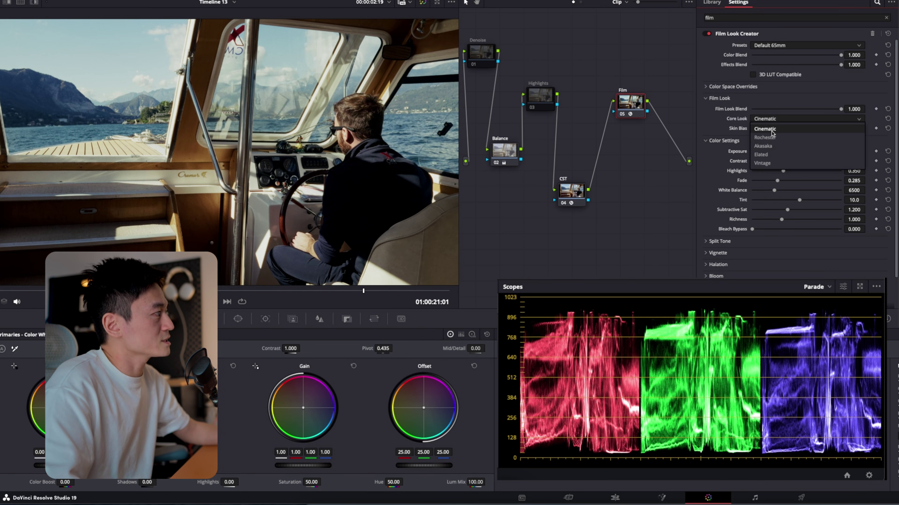
left_click(763, 121)
left_click(763, 121)
left_click(771, 165)
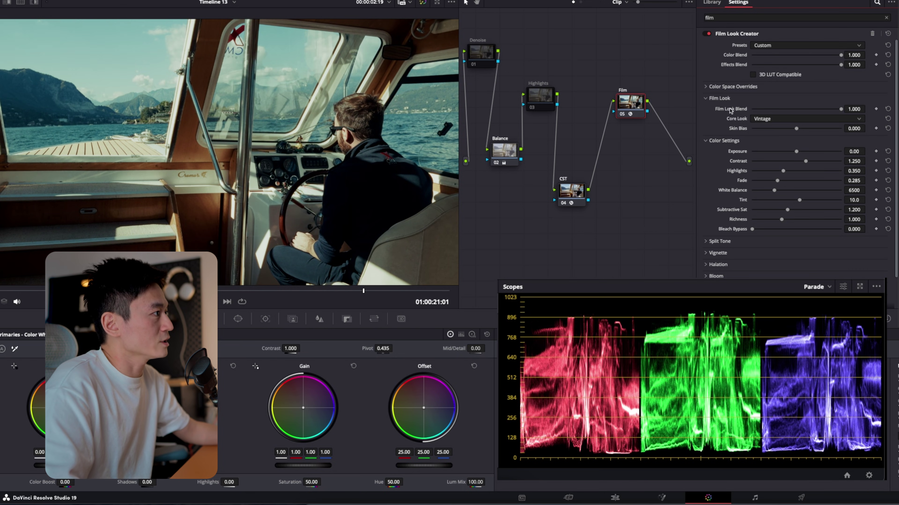
left_click(771, 119)
left_click(761, 154)
left_click(765, 120)
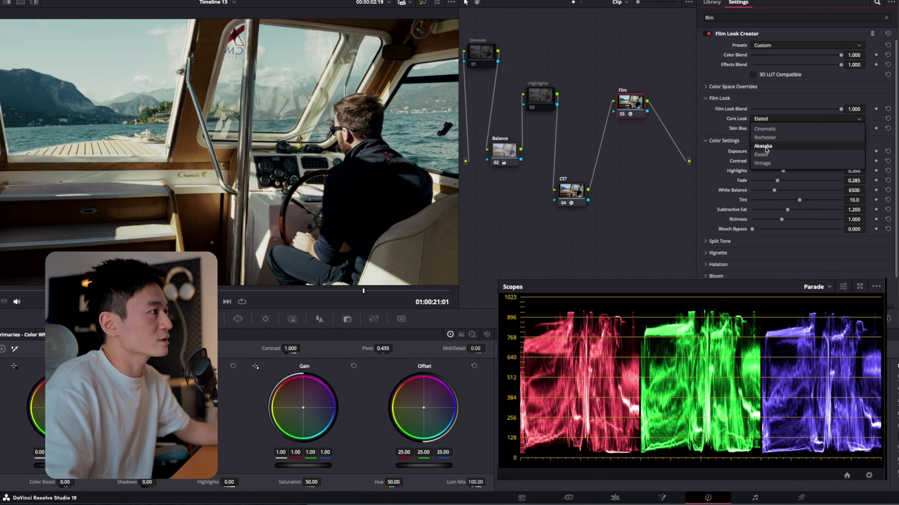
left_click(767, 121)
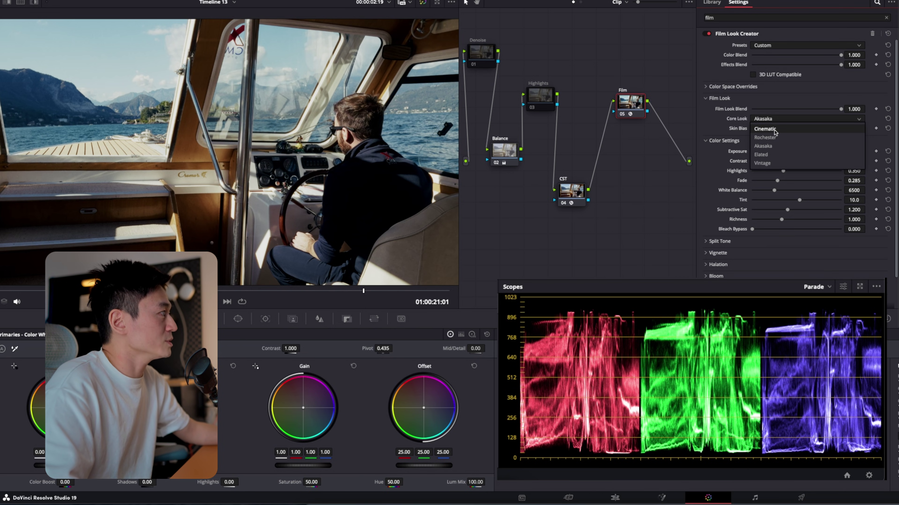
left_click(766, 129)
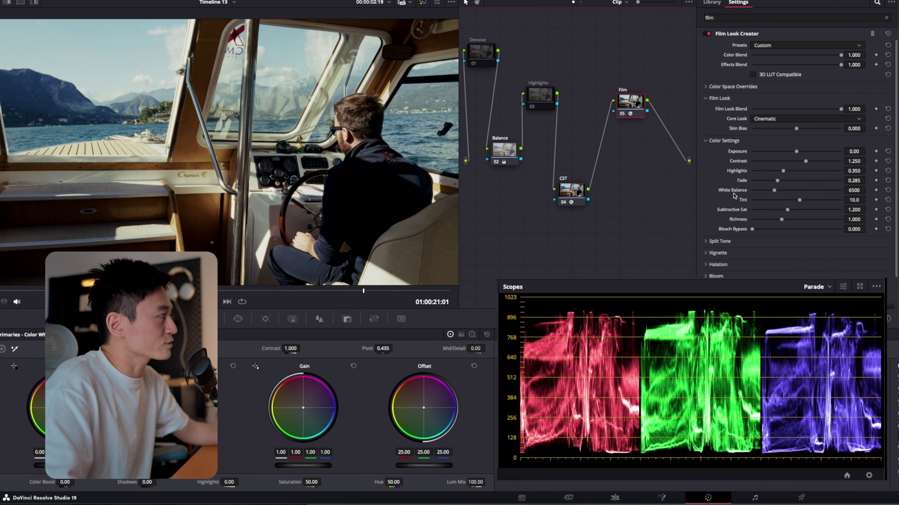
Step: Nudge the Highlights and CST nodes to tidy the node graph
left_click(504, 155)
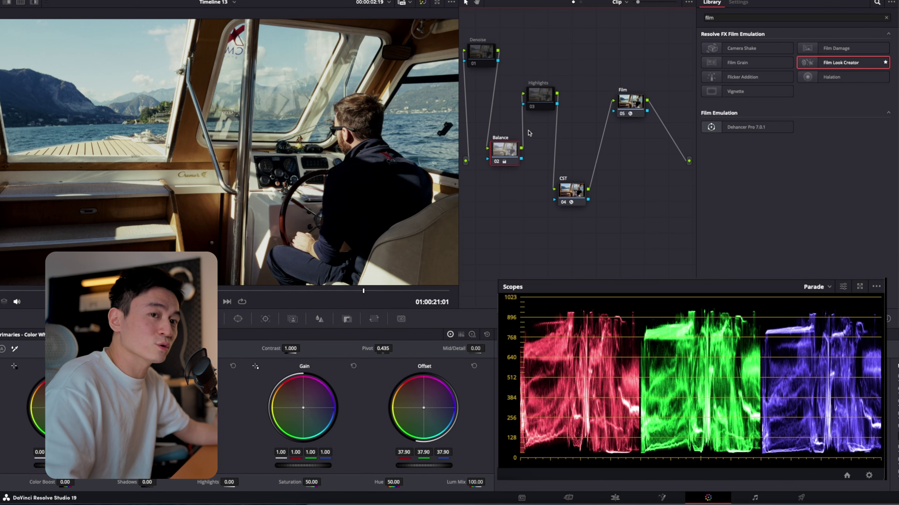
left_click_drag(536, 108, 541, 107)
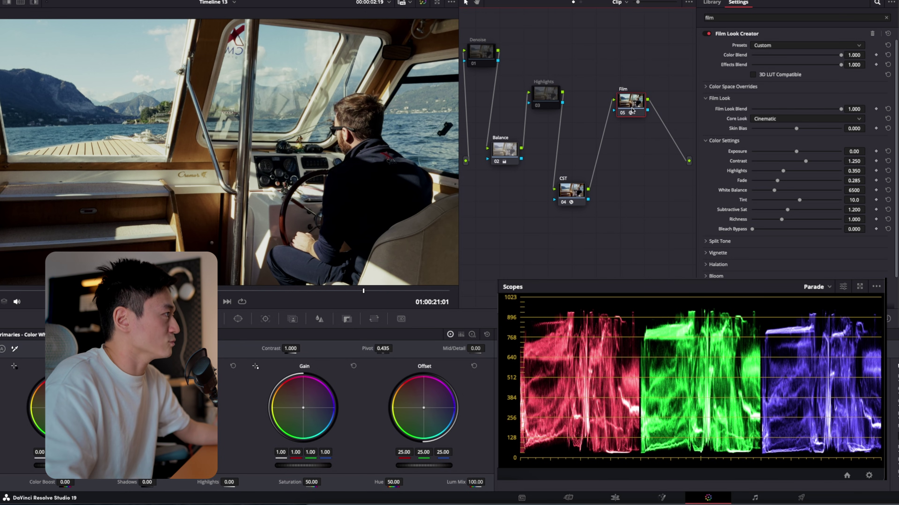
left_click_drag(567, 194, 575, 194)
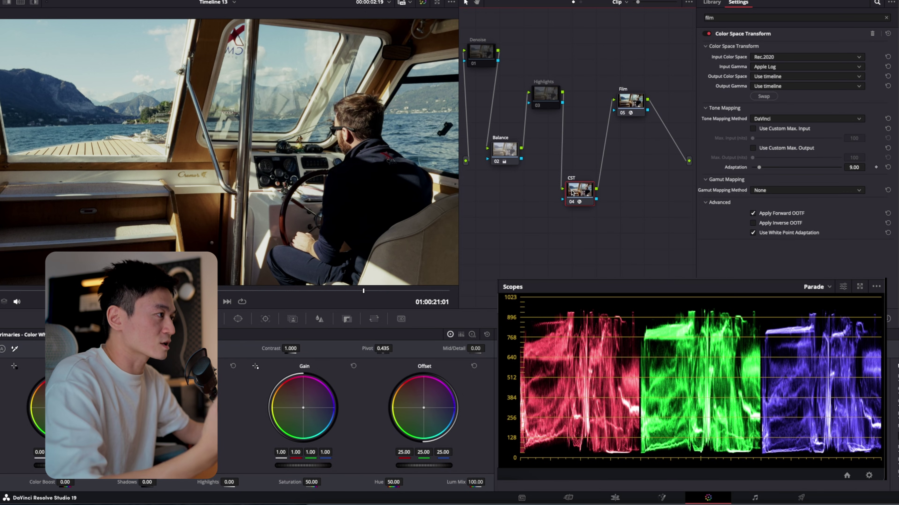
Step: On the Film node, set Film Look Creator White Balance to 7266 and Tint to 43.9
left_click(633, 99)
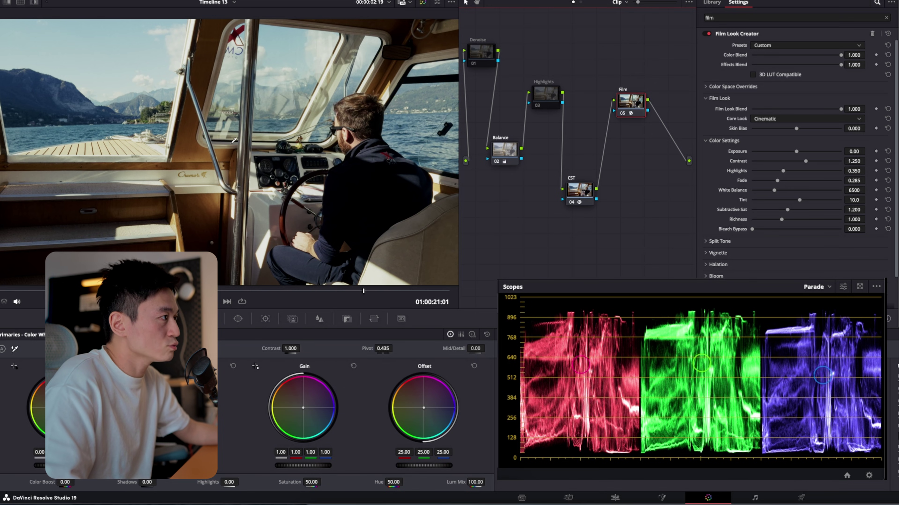
mouse_move(775, 192)
left_mouse_down()
mouse_move(767, 194)
mouse_move(785, 193)
left_mouse_up()
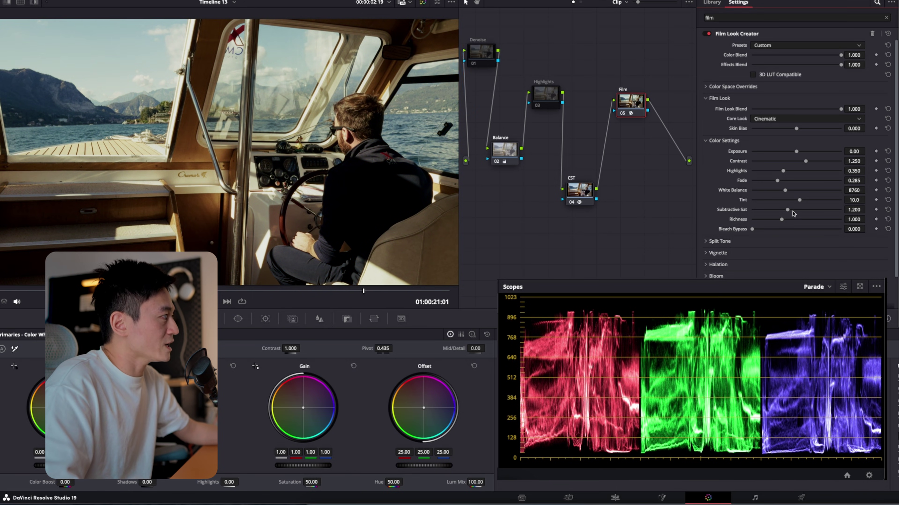
mouse_move(799, 201)
left_mouse_down()
mouse_move(821, 201)
mouse_move(811, 201)
left_mouse_up()
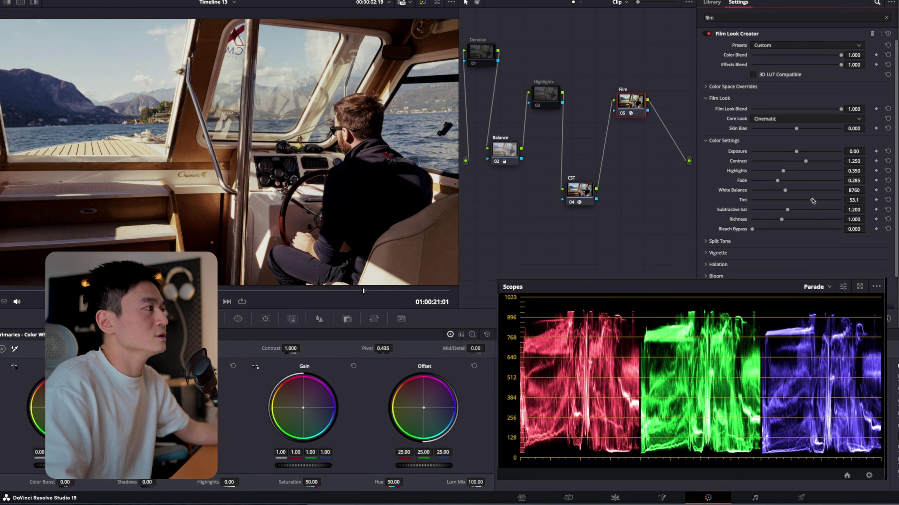
key("ctrl+z")
key("ctrl+z")
key("ctrl+z")
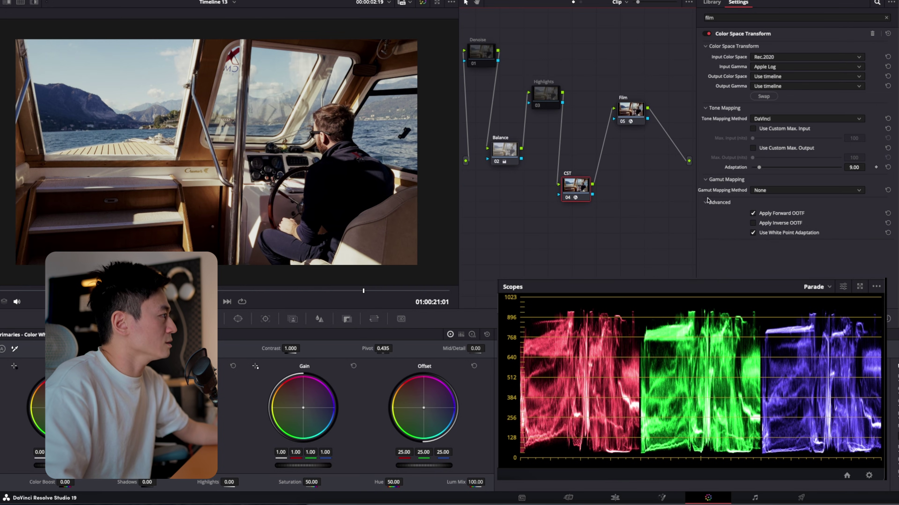
Step: Trial Richness and Subtractive Sat, leaving Subtractive Sat at 1.200 and Richness at 1.507
left_click(639, 118)
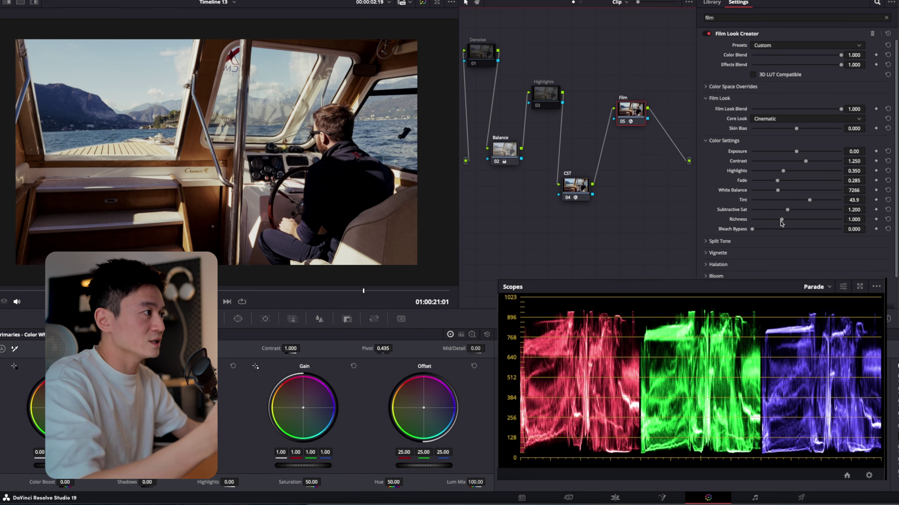
left_click_drag(781, 220, 796, 222)
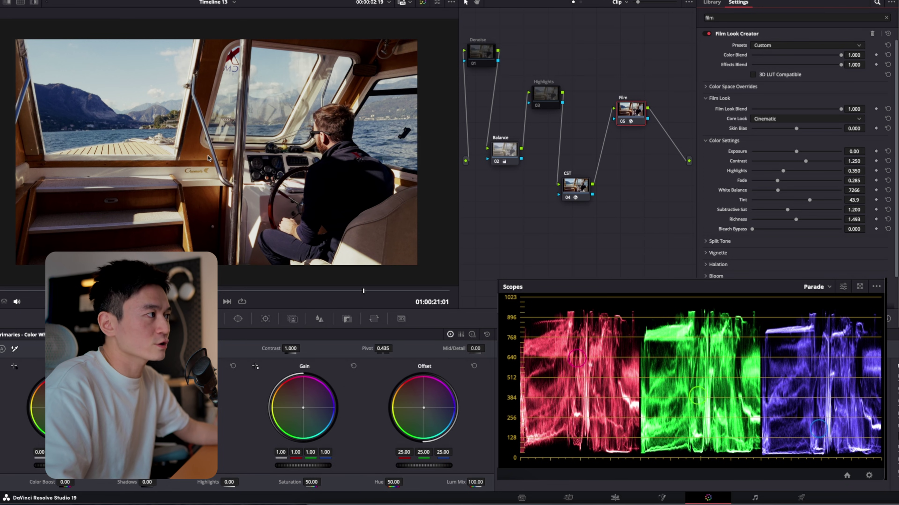
double_click(740, 221)
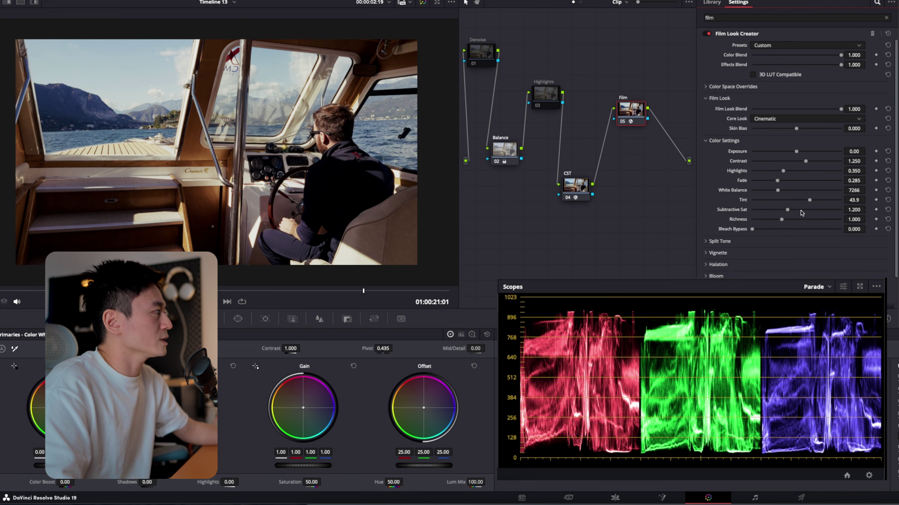
left_click_drag(789, 211, 816, 212)
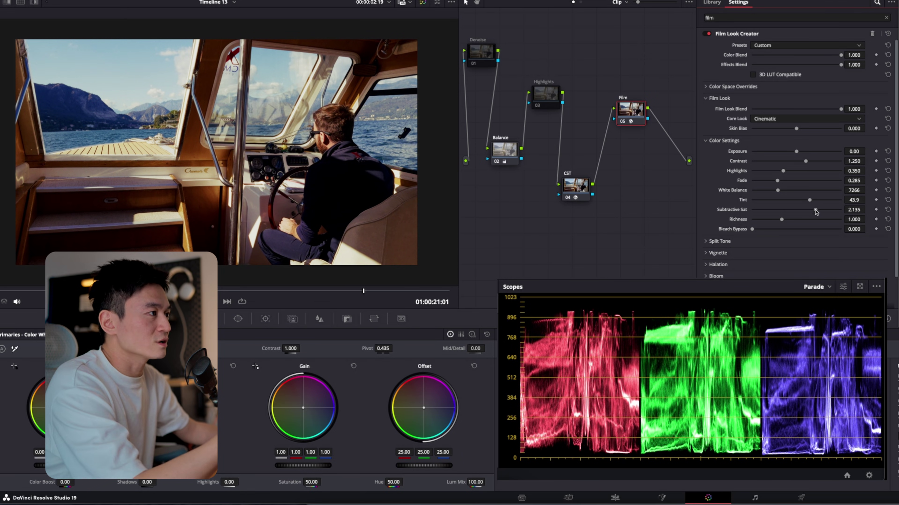
double_click(741, 212)
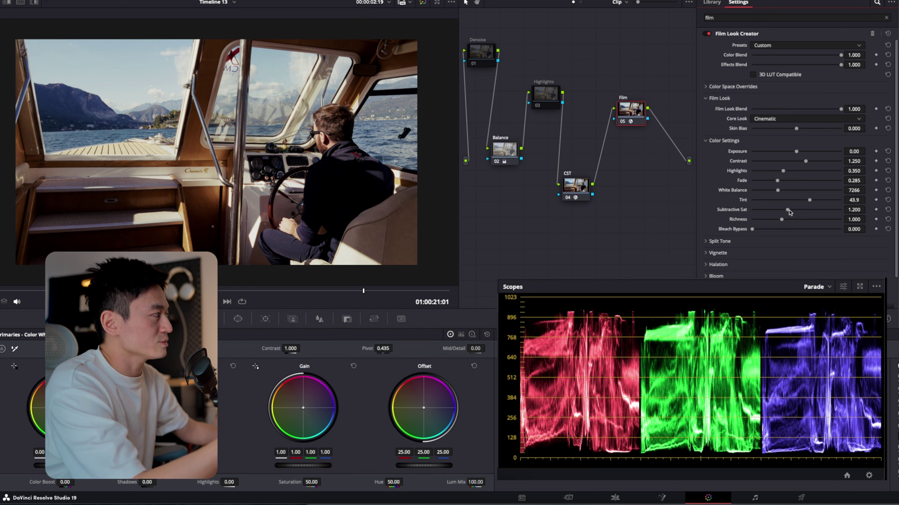
left_click_drag(787, 209, 811, 210)
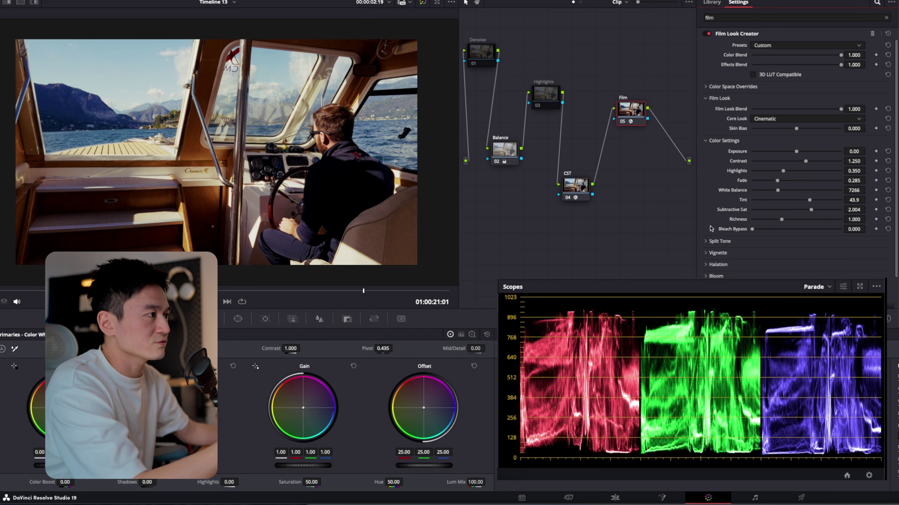
double_click(735, 212)
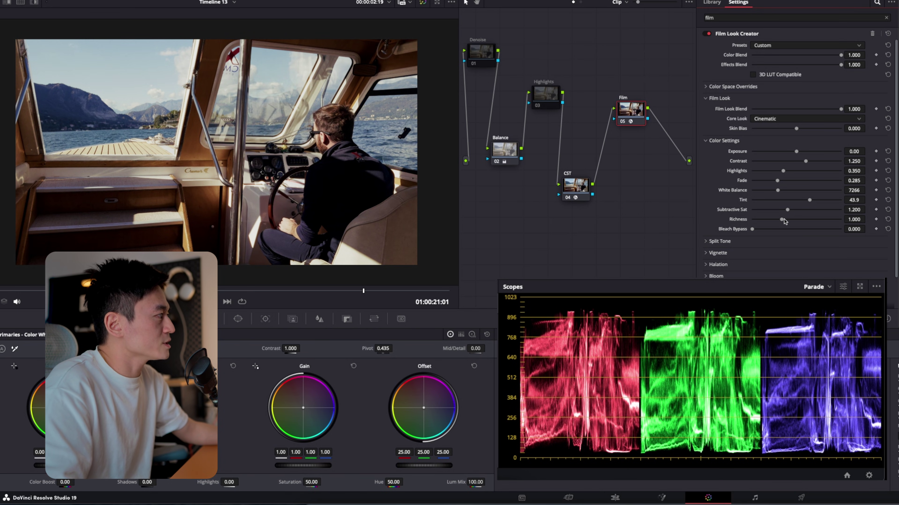
left_click_drag(782, 219, 796, 221)
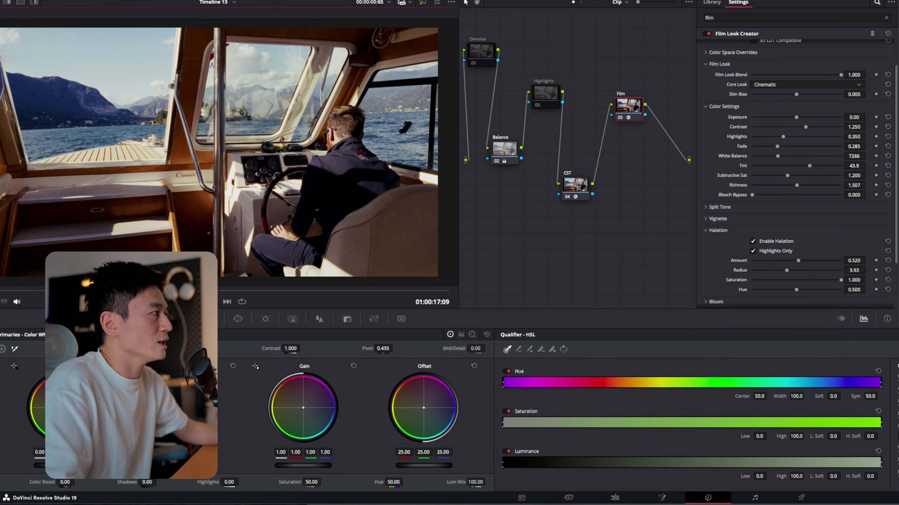
Step: Enable Film Gate in Film Look Creator with the 2.4:1 preset
scroll(736, 272, "down", 3)
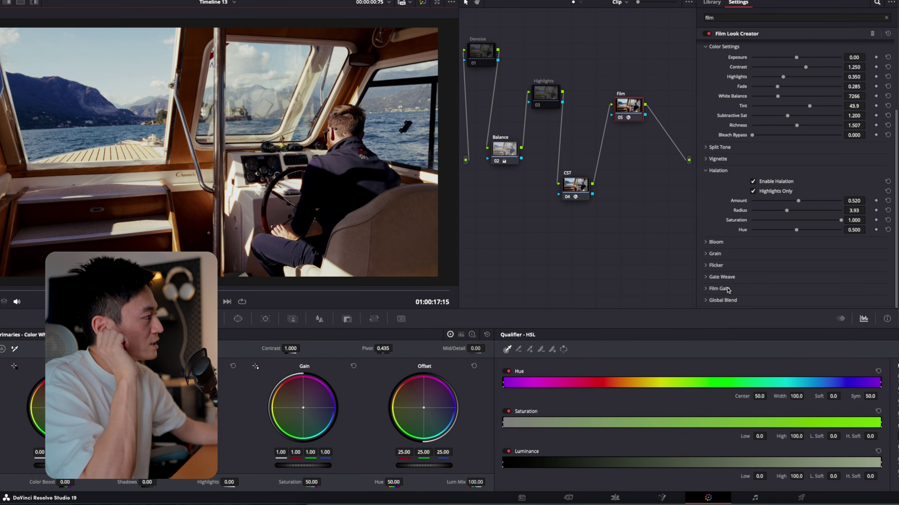
left_click(740, 289)
scroll(757, 280, "down", 2)
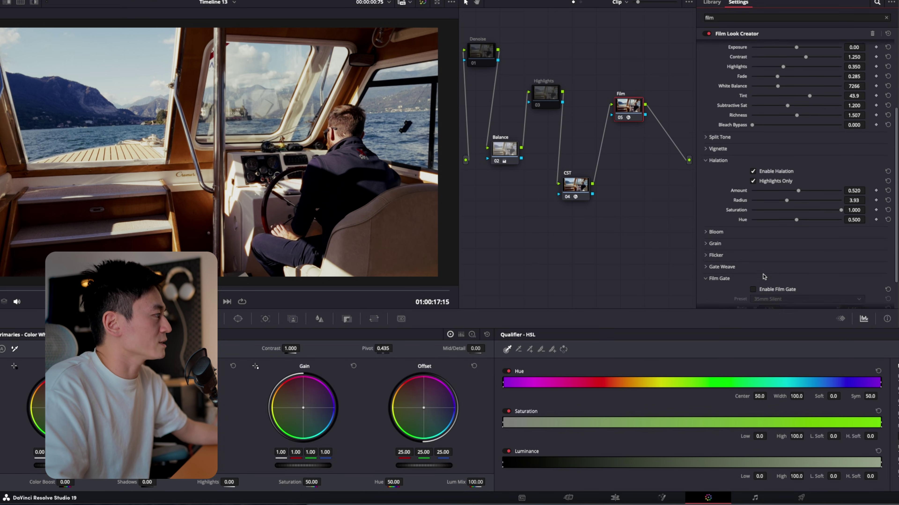
left_click(764, 273)
scroll(796, 241, "down", 1)
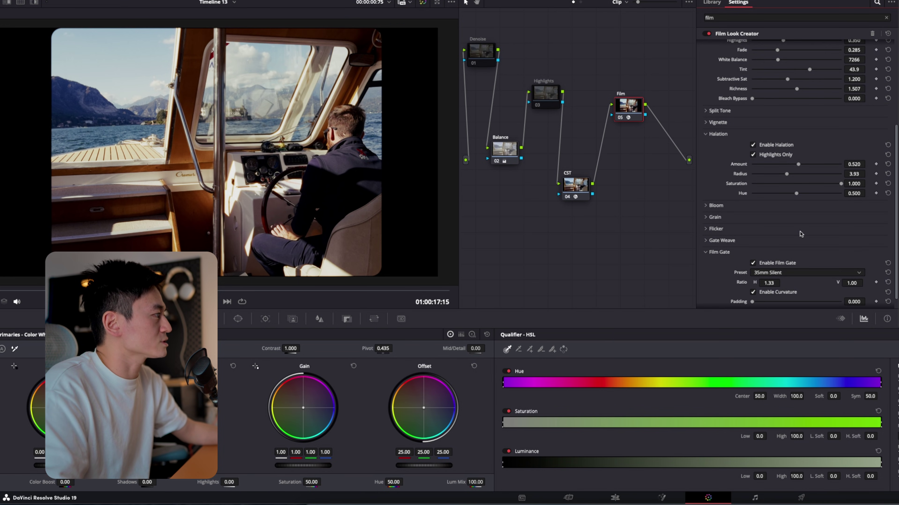
left_click(772, 272)
left_click(766, 323)
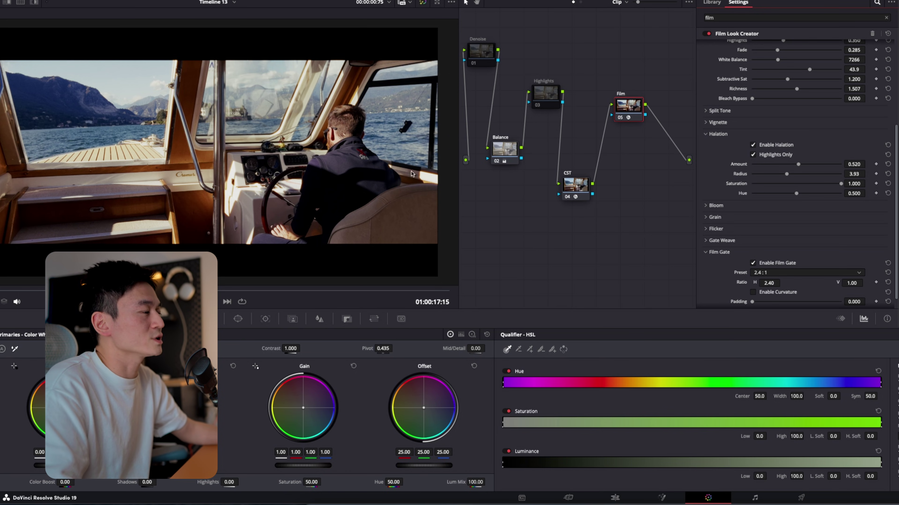
Step: Reposition the Film node and select the Highlights node
left_click_drag(628, 106, 636, 110)
left_click(551, 94)
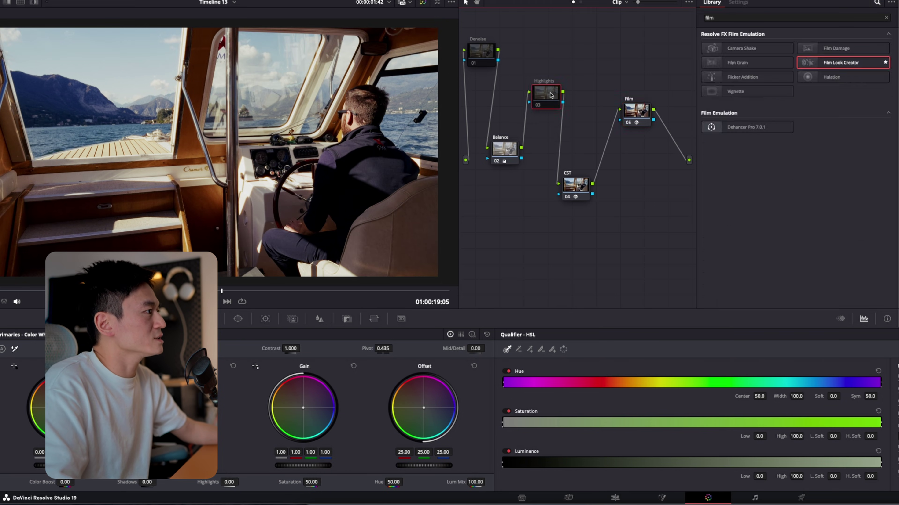
left_click_drag(551, 95, 549, 100)
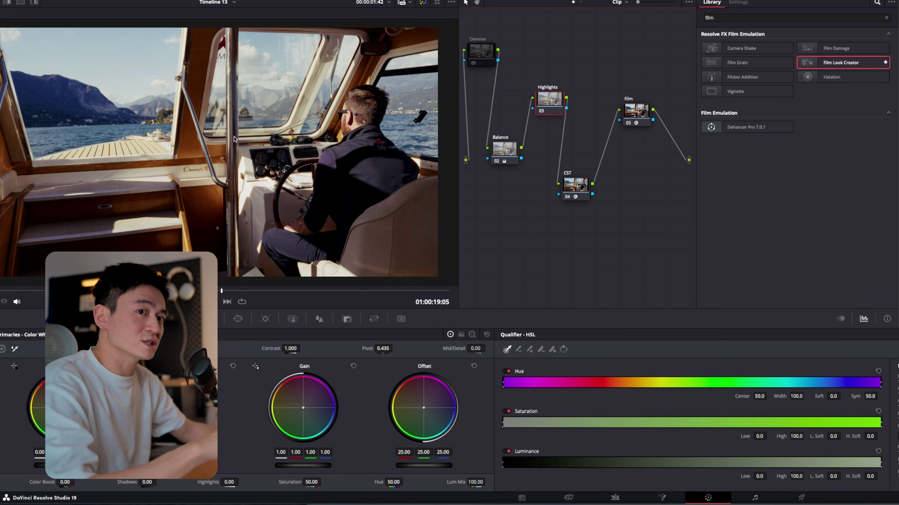
key("ctrl+z")
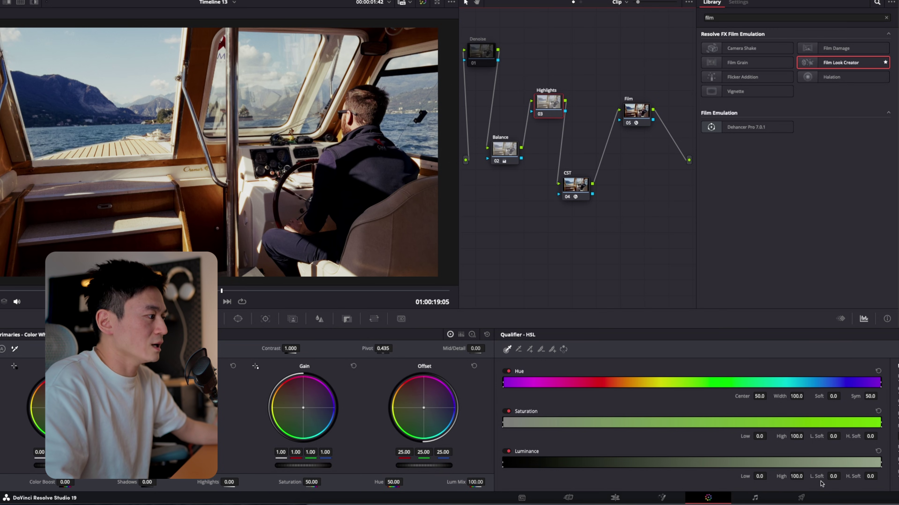
Step: Key the Highlights node on luminance from 66.6 with low softness 8.1, checking the highlight preview
left_click_drag(833, 478, 843, 475)
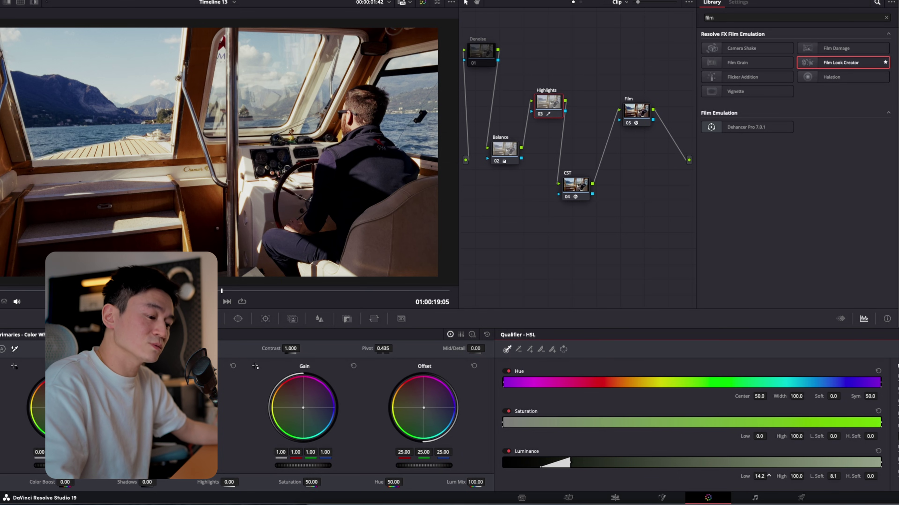
mouse_move(768, 476)
left_mouse_down()
mouse_move(757, 477)
mouse_move(764, 477)
left_mouse_up()
key("shift+h")
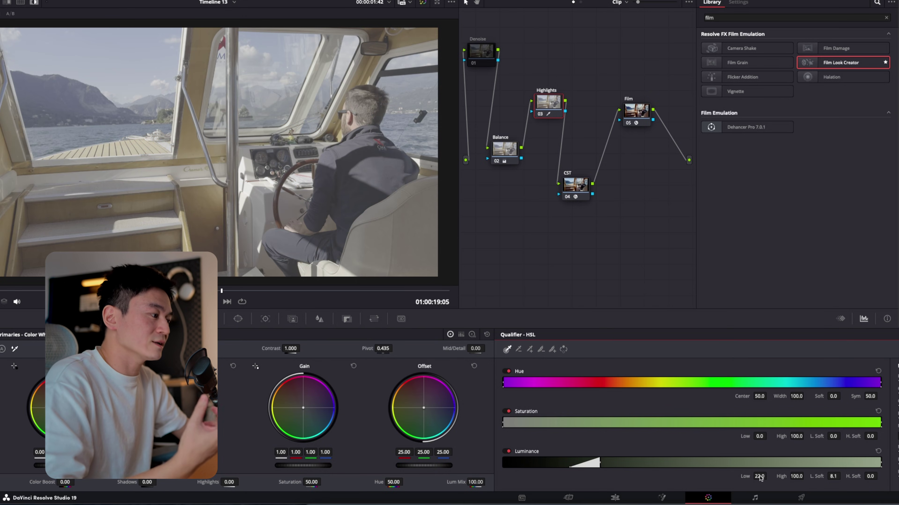
left_click_drag(760, 478, 766, 476)
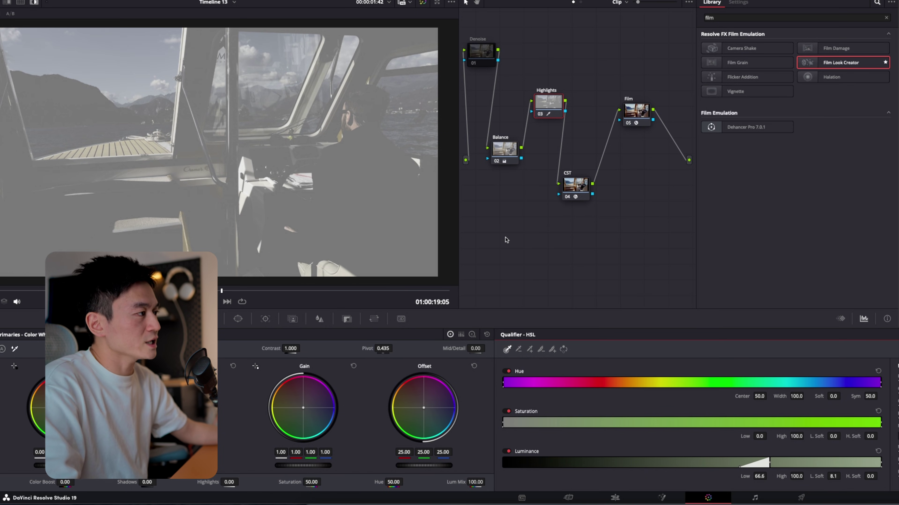
key("shift+h")
Step: Lower the Highlights node's Light-zone exposure to -0.39 on the HDR color wheels
left_click_drag(562, 119, 549, 88)
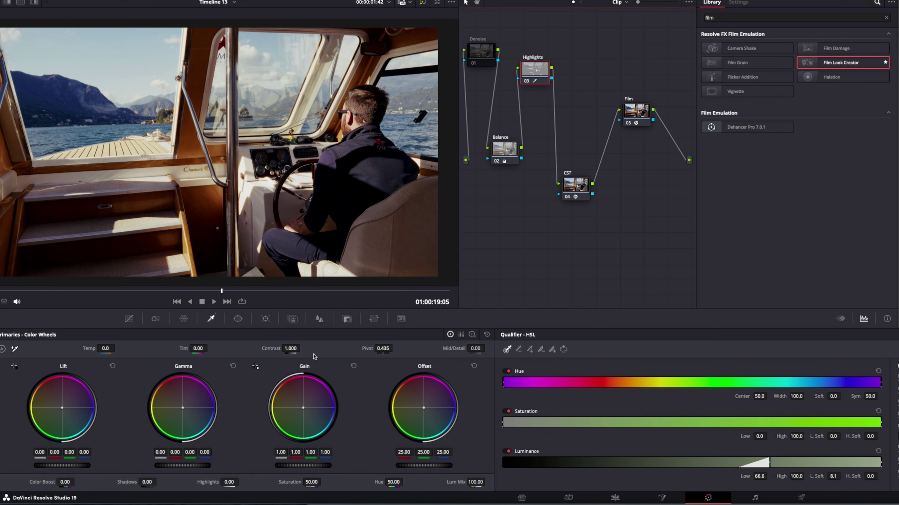
key("alt+h")
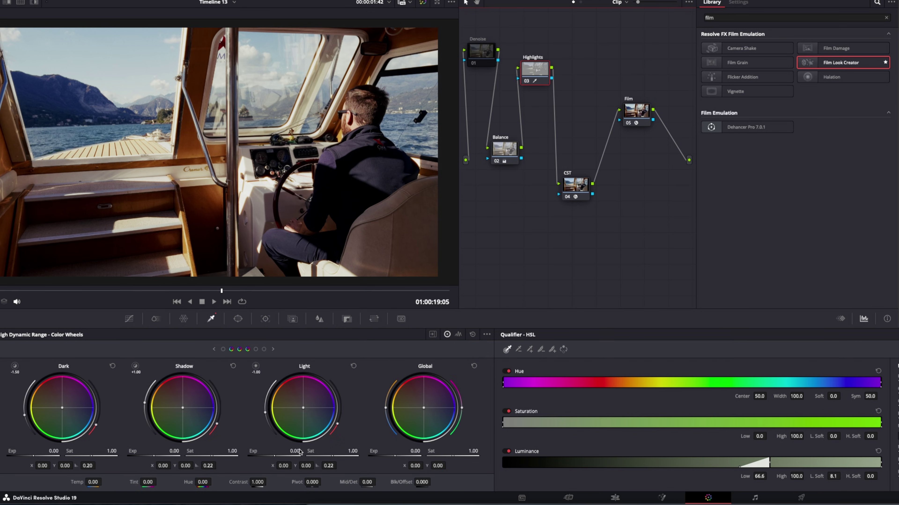
left_click(295, 453)
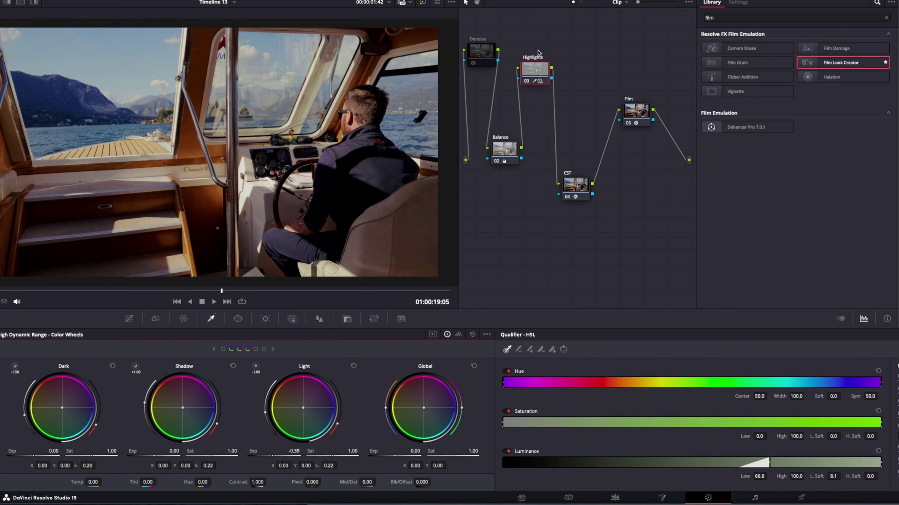
left_click_drag(295, 451, 237, 139)
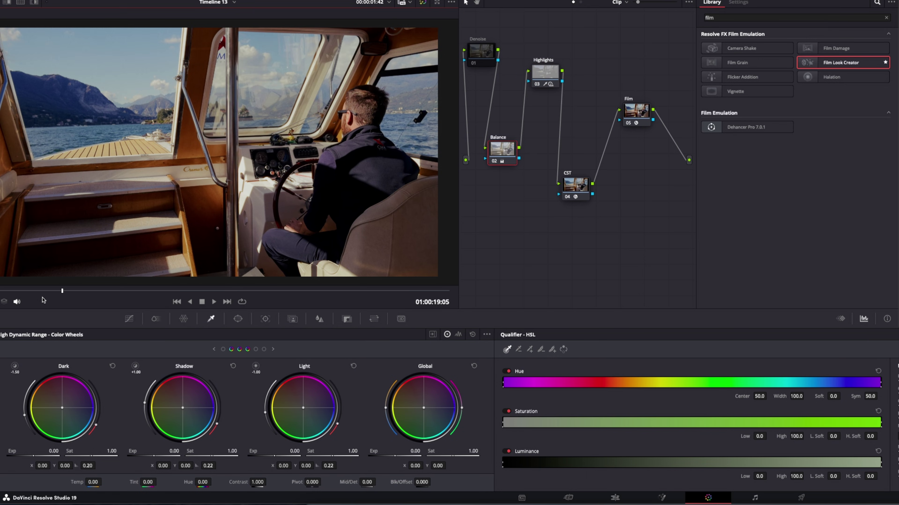
Step: Lower the Balance node's master offset to about 35.45 and raise the Film node's Fade to 0.751
left_click(63, 290)
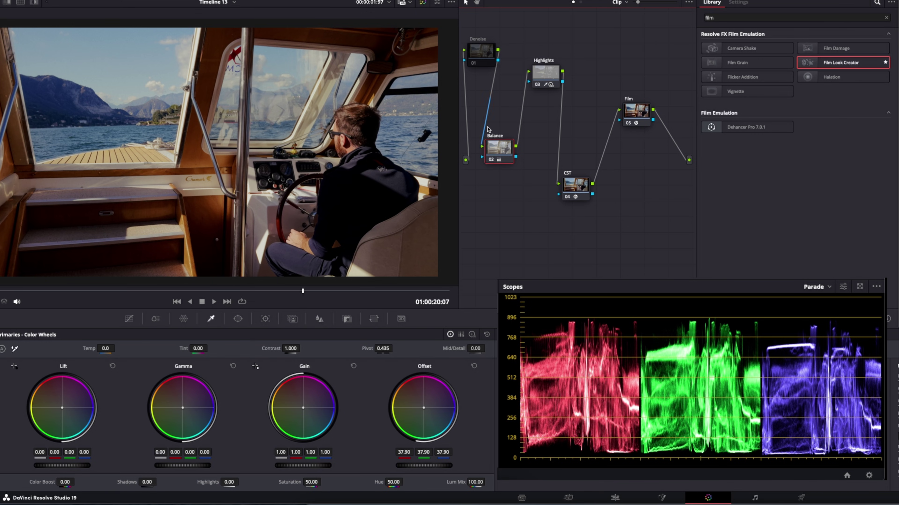
mouse_move(425, 466)
left_mouse_down()
mouse_move(406, 466)
mouse_move(415, 466)
left_mouse_up()
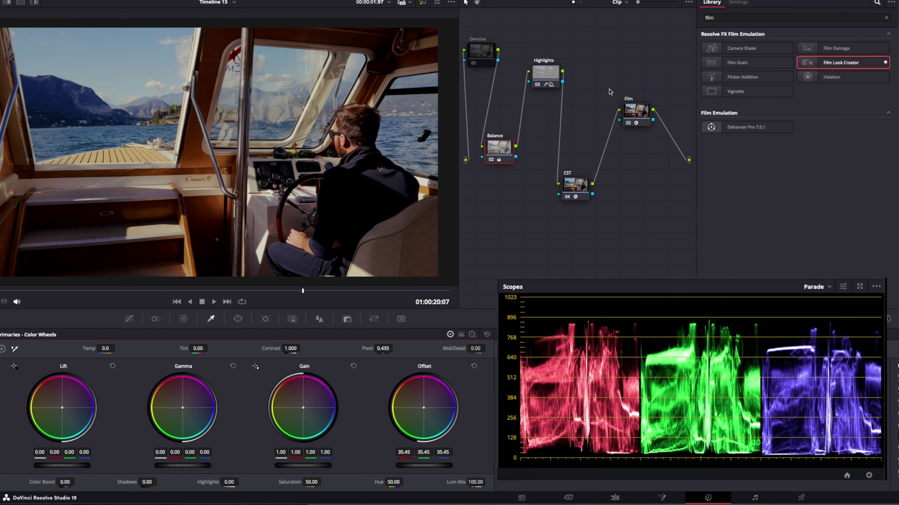
left_click(642, 110)
scroll(739, 139, "up", 1)
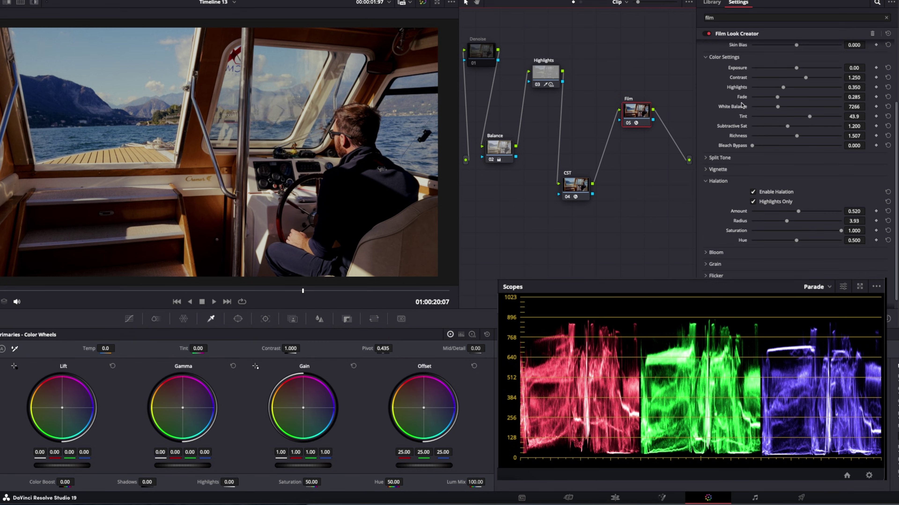
scroll(750, 102, "up", 1)
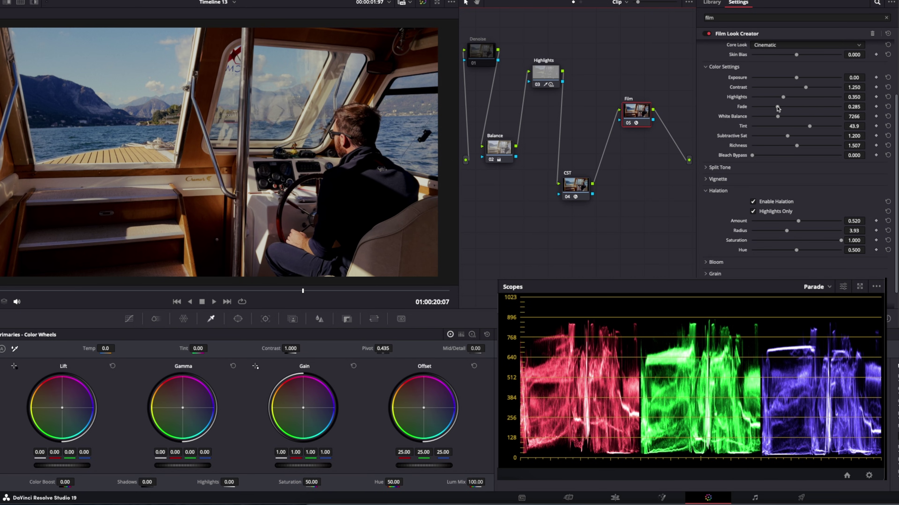
left_click_drag(777, 108, 777, 107)
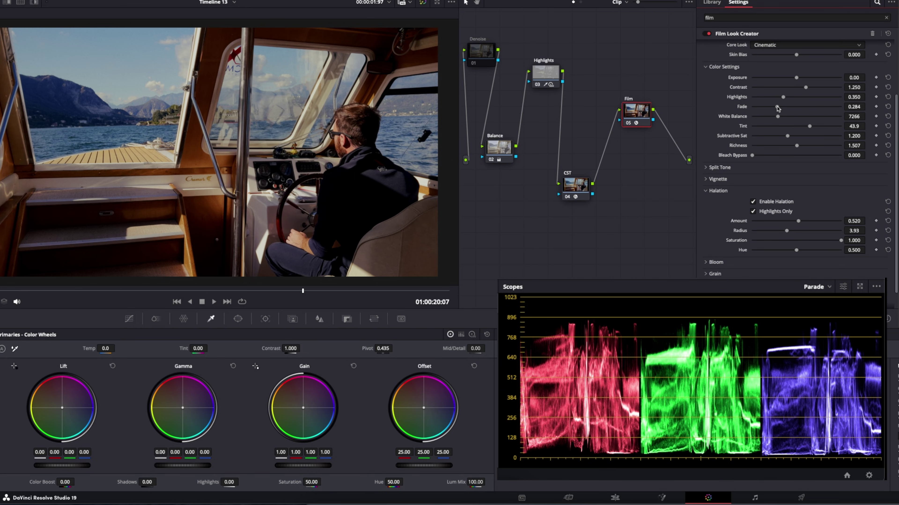
left_click_drag(777, 108, 704, 110)
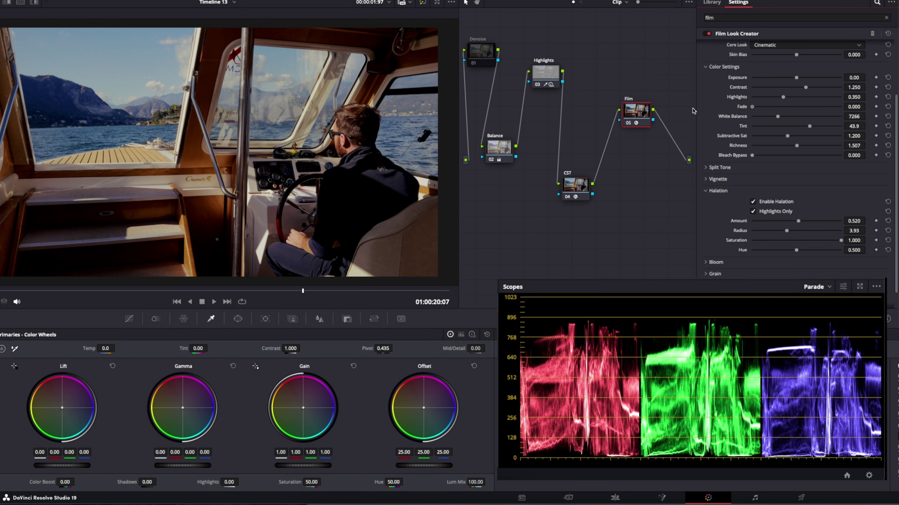
left_click_drag(752, 106, 818, 107)
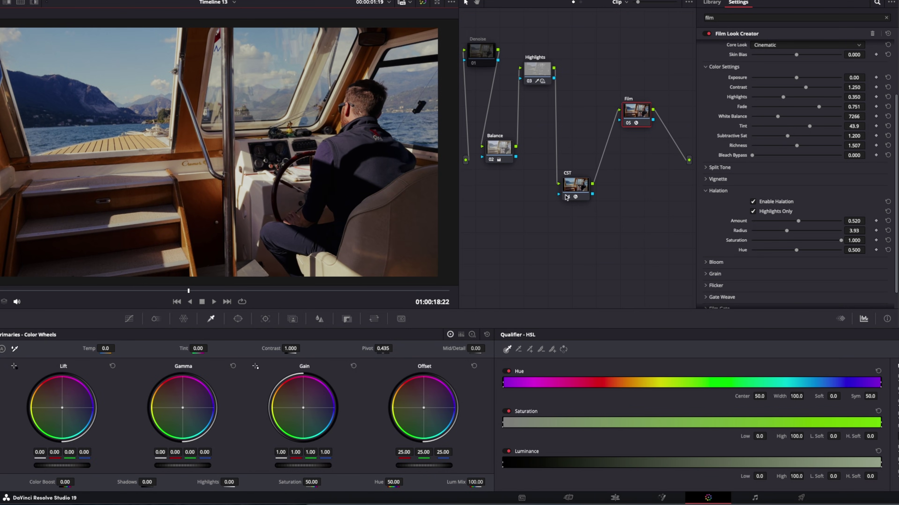
left_click_drag(566, 198, 578, 194)
Step: Add a serial node labelled color after Highlights and show its ColorSlice controls
mouse_move(498, 147)
left_mouse_down()
mouse_move(509, 165)
mouse_move(511, 151)
left_mouse_up()
left_click_drag(537, 70, 539, 69)
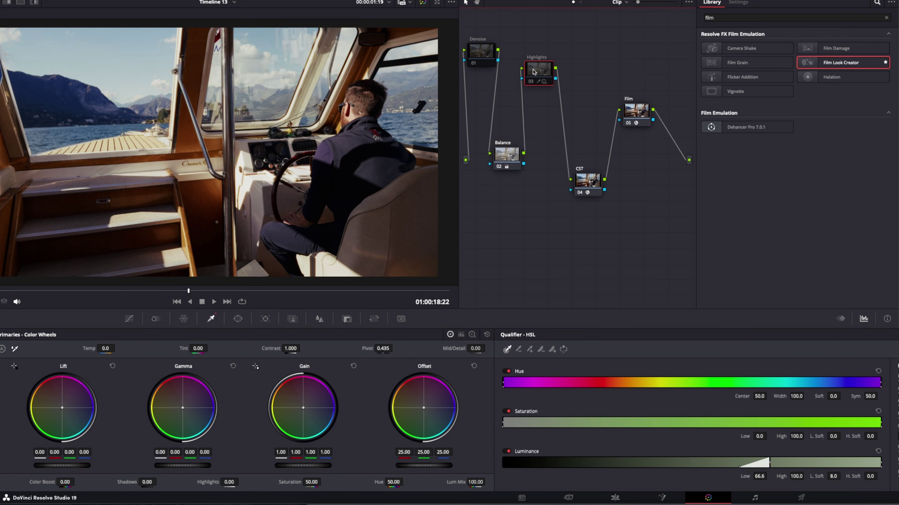
key("alt+s")
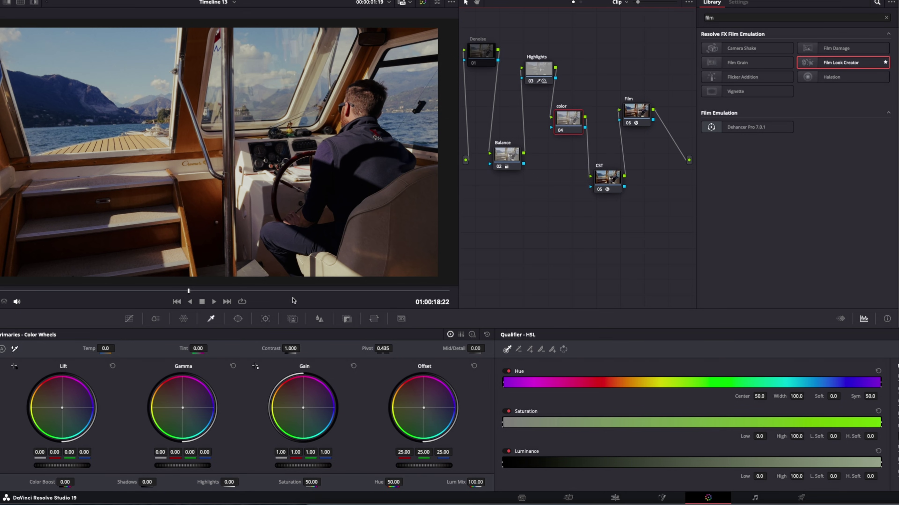
left_click(160, 320)
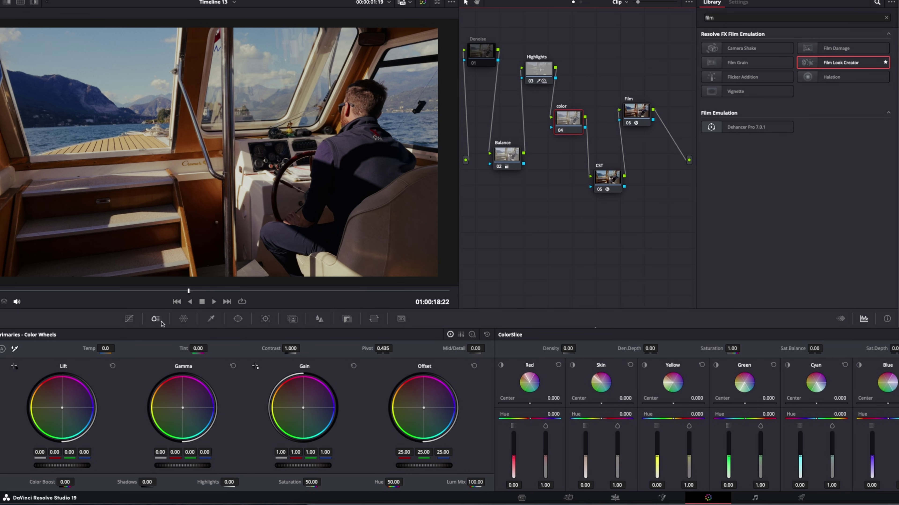
left_click(129, 319)
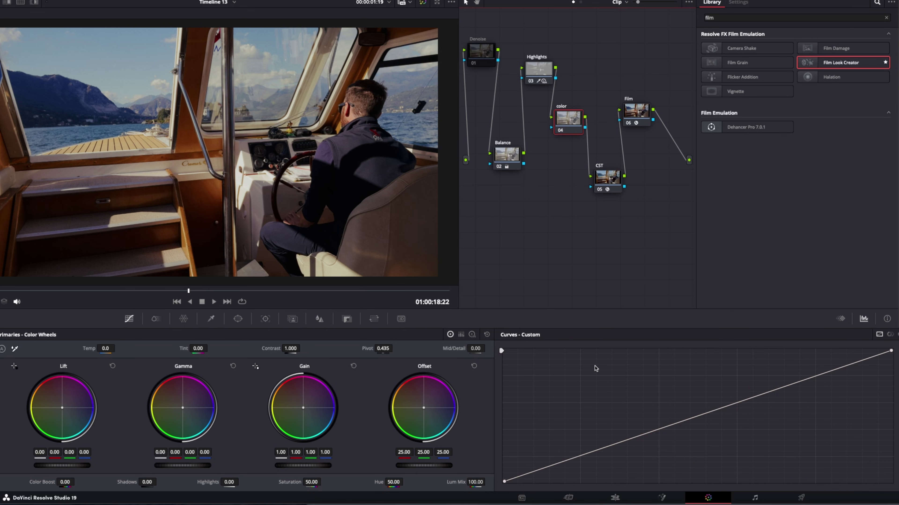
left_click(895, 339)
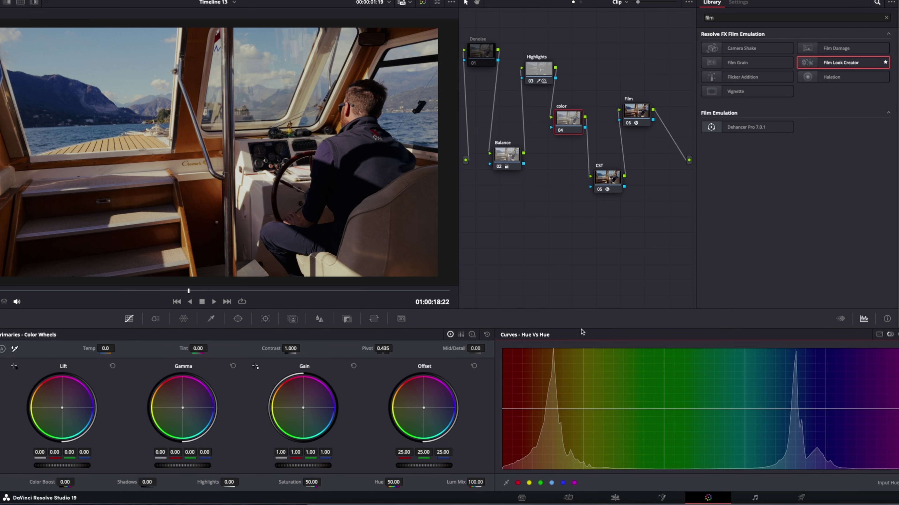
left_click(155, 319)
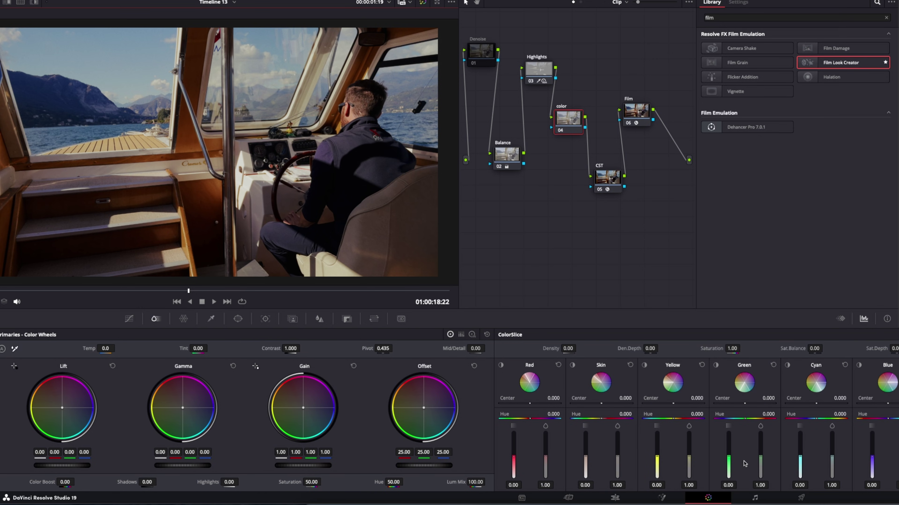
Step: Darken the blue sky and water to 0.31 in ColorSlice, compare with Ctrl+D, and slightly lower skin tone
scroll(744, 464, "right", 2)
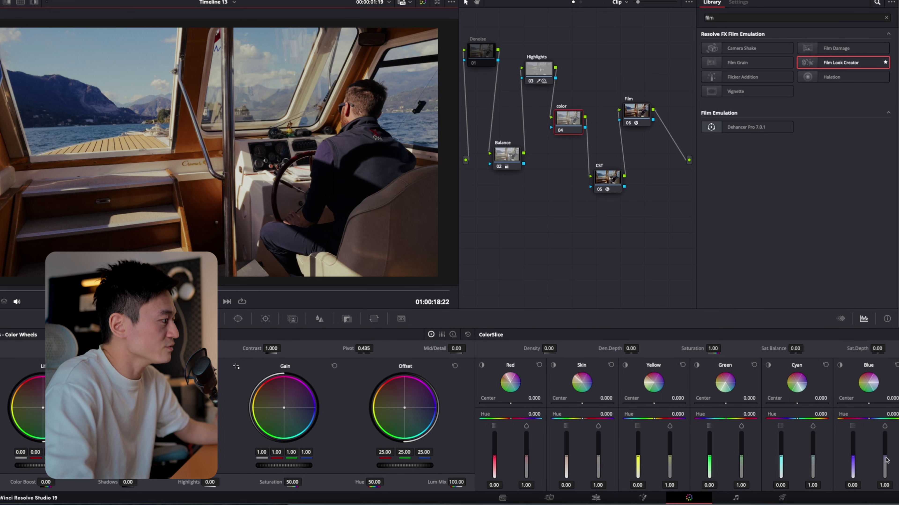
mouse_move(886, 460)
left_mouse_down()
mouse_move(885, 432)
mouse_move(884, 458)
left_mouse_up()
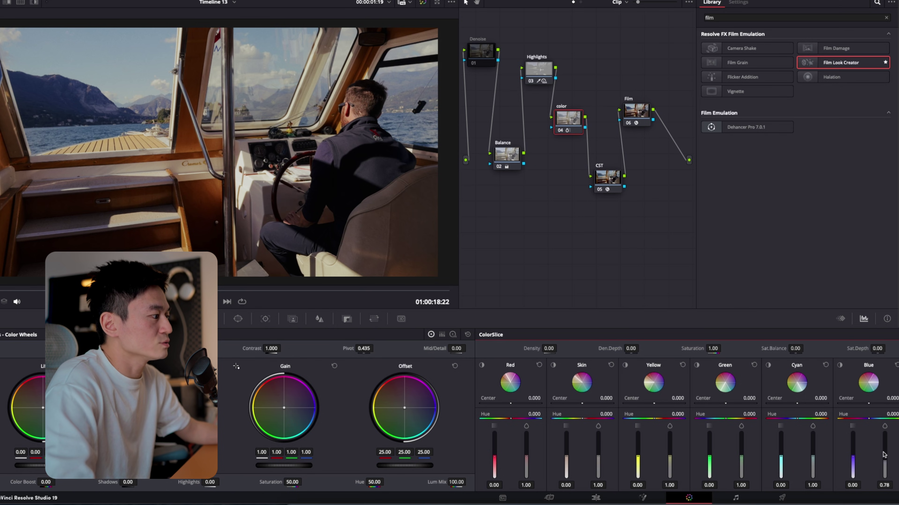
mouse_move(854, 459)
left_mouse_down()
mouse_move(852, 433)
mouse_move(852, 444)
left_mouse_up()
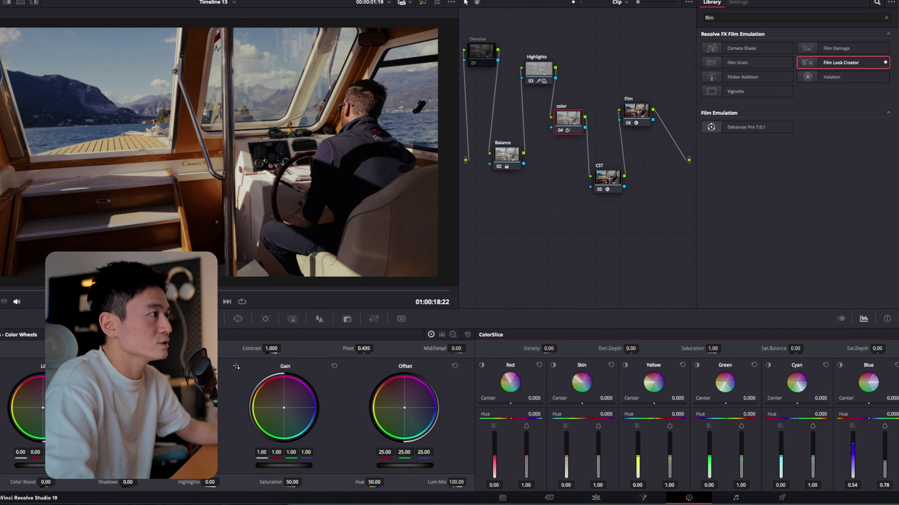
left_click_drag(852, 446, 855, 454)
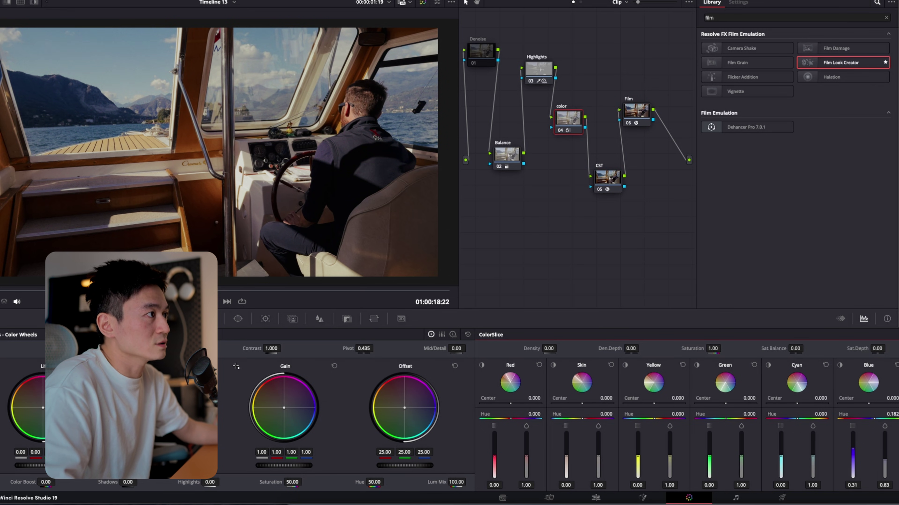
key("ctrl+d")
key("ctrl+d")
key("ctrl+d")
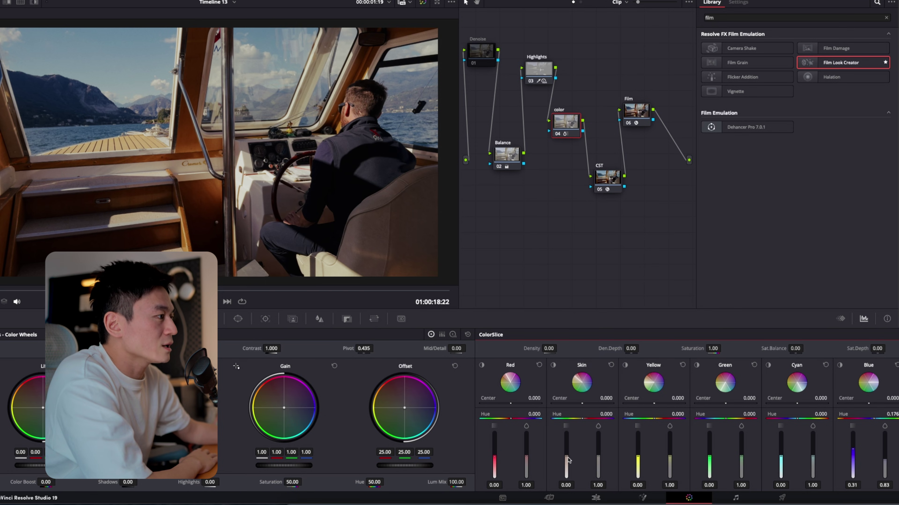
left_click_drag(568, 459, 566, 468)
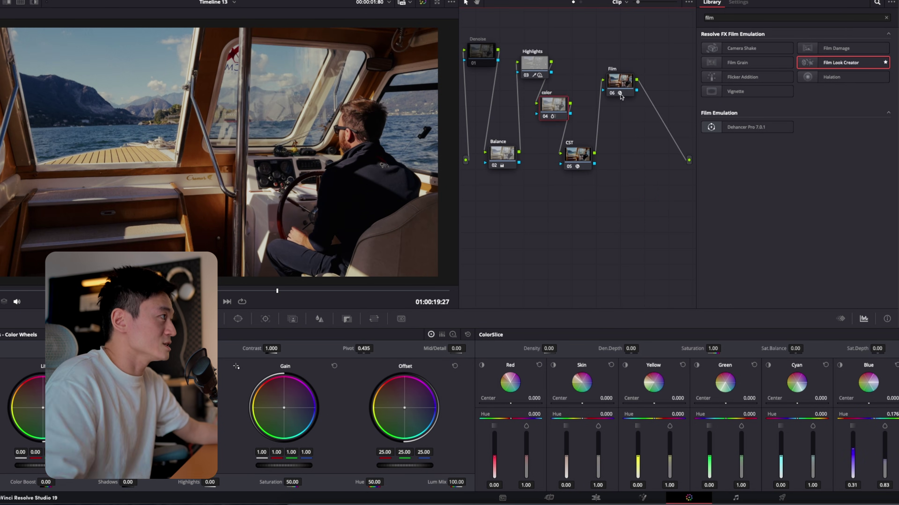
Step: Add a serial node after Film and give it a Circle window
left_click_drag(620, 81, 648, 180)
key("alt+s")
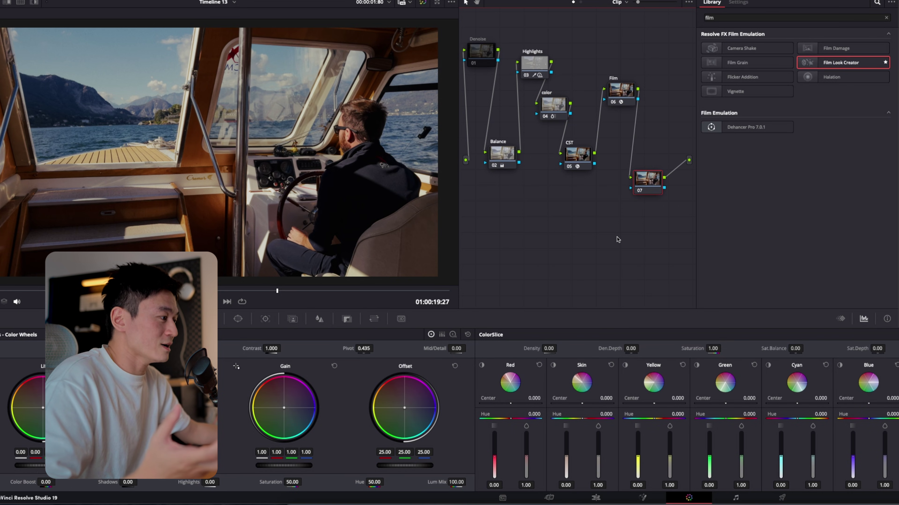
left_click(238, 319)
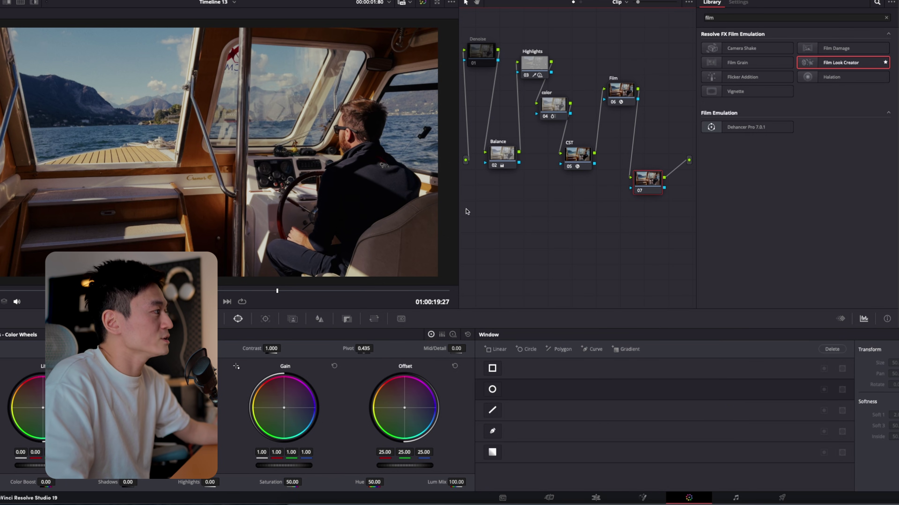
left_click(492, 389)
Step: Shape the circle into a wide, softened, tilted oval over the driver and invert it
scroll(216, 106, "down", 2)
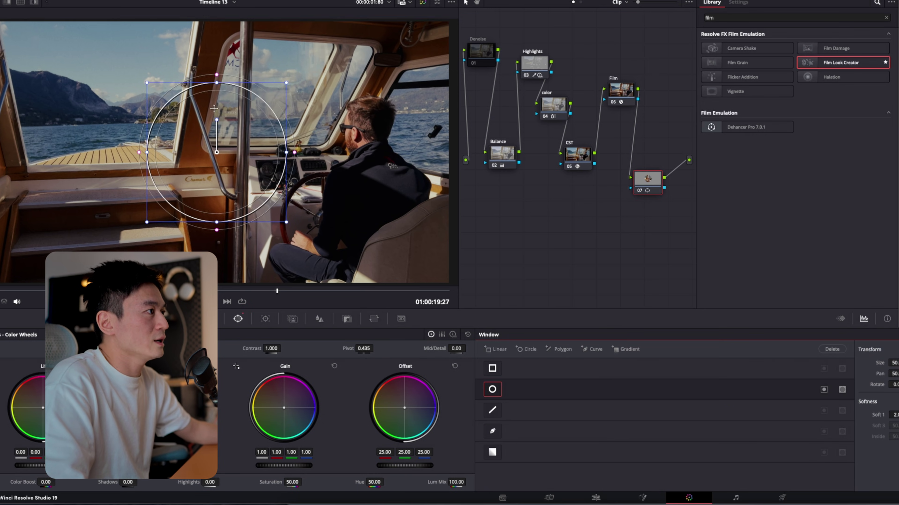
left_click_drag(216, 100, 217, 52)
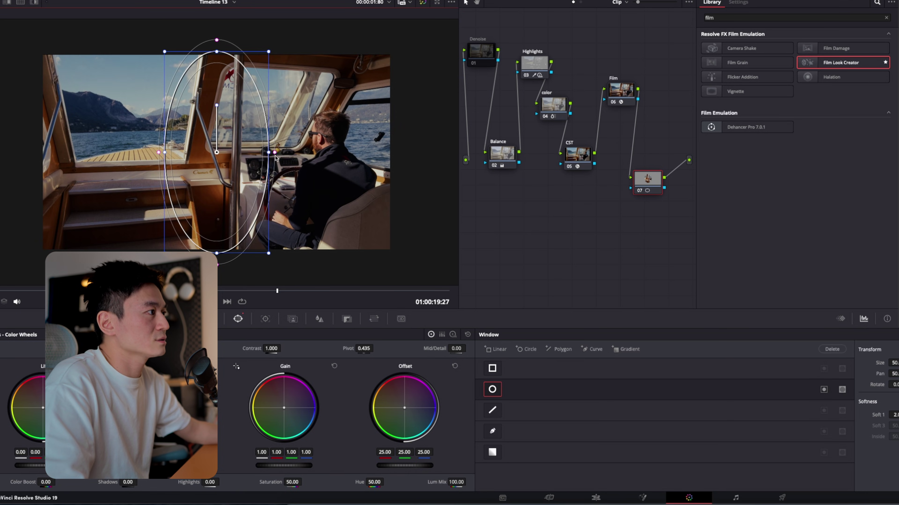
left_click_drag(269, 153, 289, 152)
left_click_drag(894, 414, 898, 415)
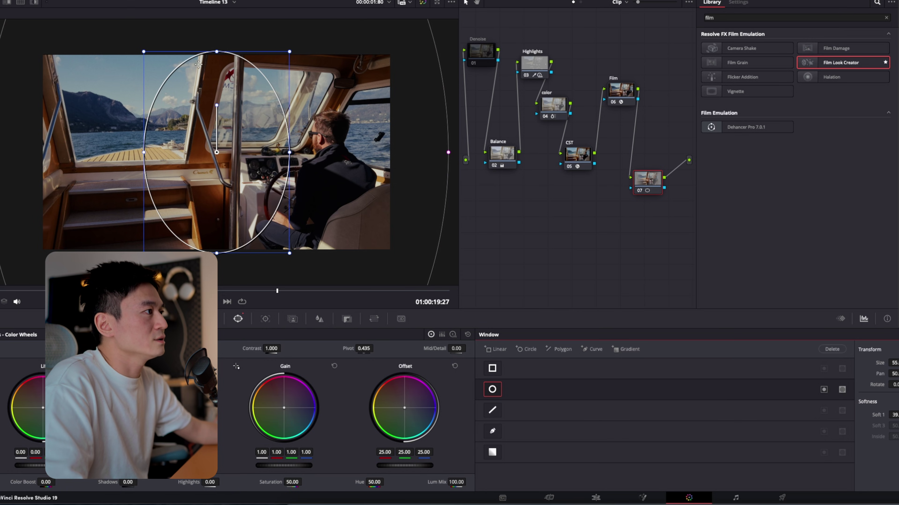
left_click_drag(216, 105, 205, 106)
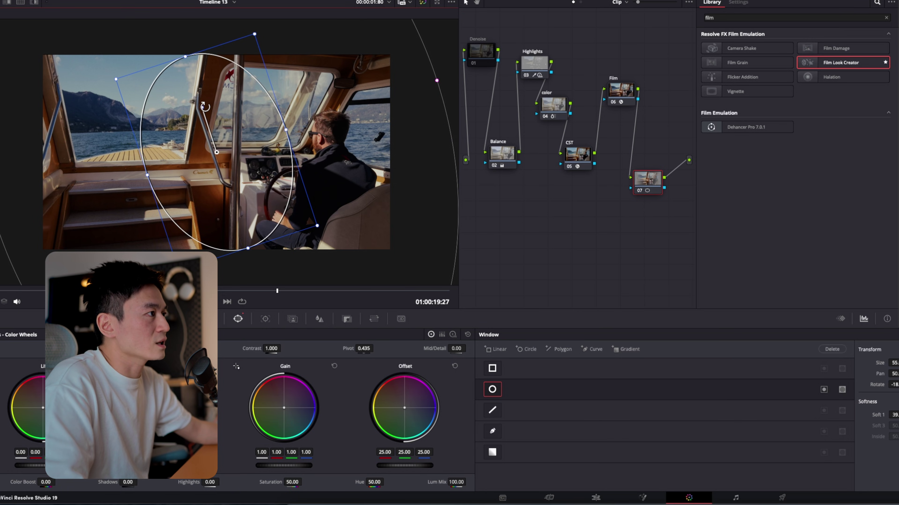
left_click_drag(216, 152, 257, 153)
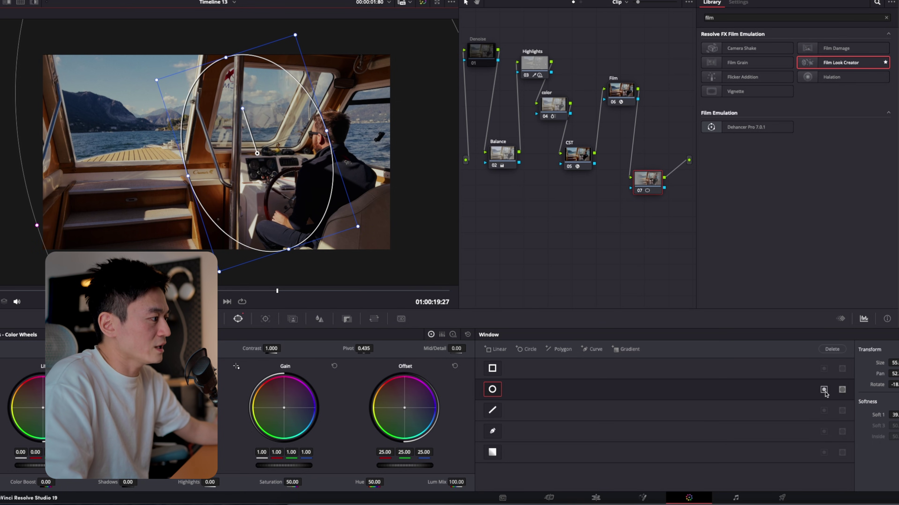
left_click(824, 390)
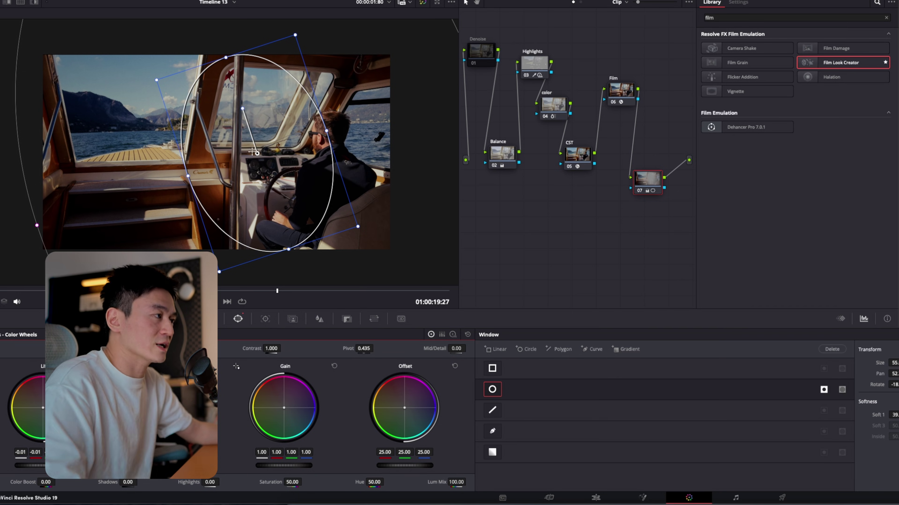
mouse_move(258, 155)
left_mouse_down()
mouse_move(279, 159)
mouse_move(244, 156)
mouse_move(259, 155)
left_mouse_up()
left_click_drag(652, 180, 647, 180)
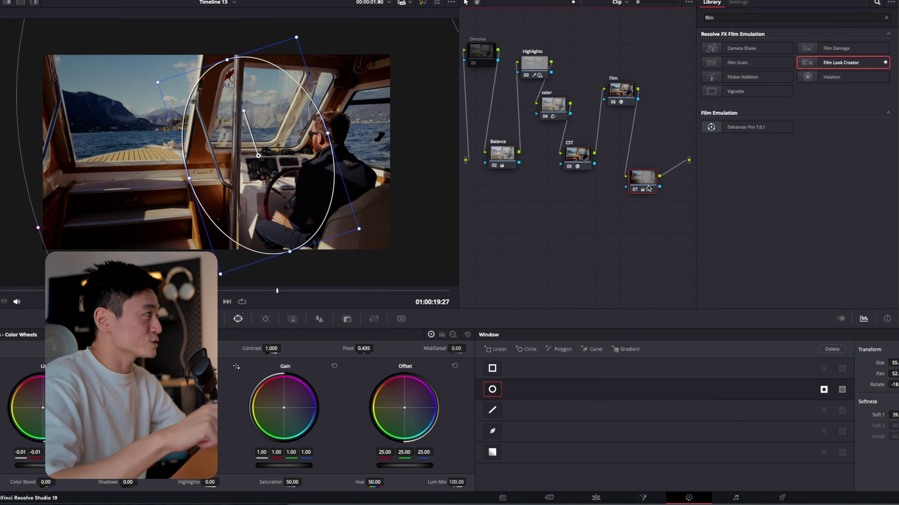
left_click(772, 19)
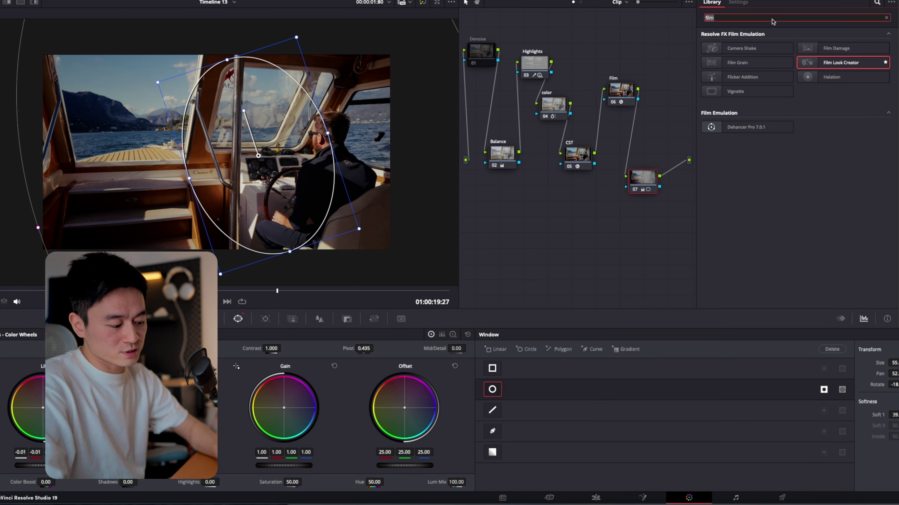
Step: Search 'blur' and apply Radial Blur to node 07 with Smooth Strength 0.227
key("BackSpace")
key("BackSpace")
key("BackSpace")
key("BackSpace")
type("blur")
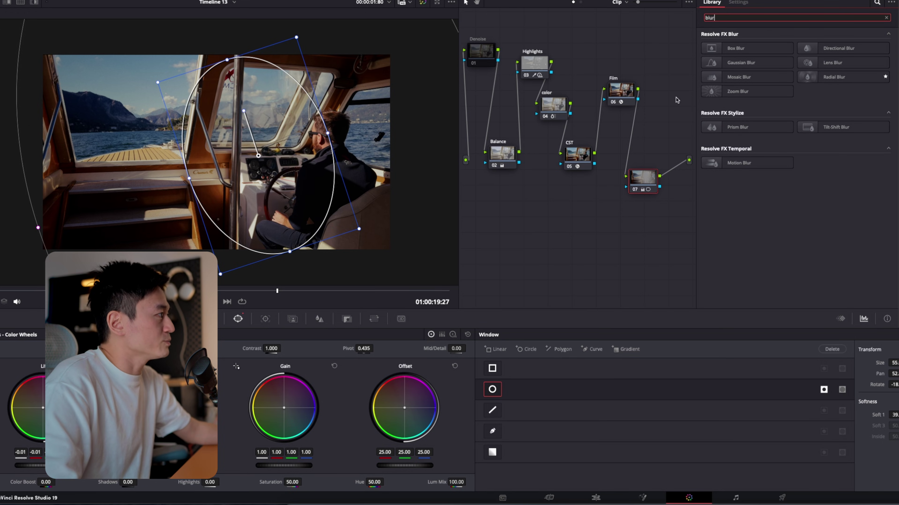
left_click_drag(644, 182, 648, 198)
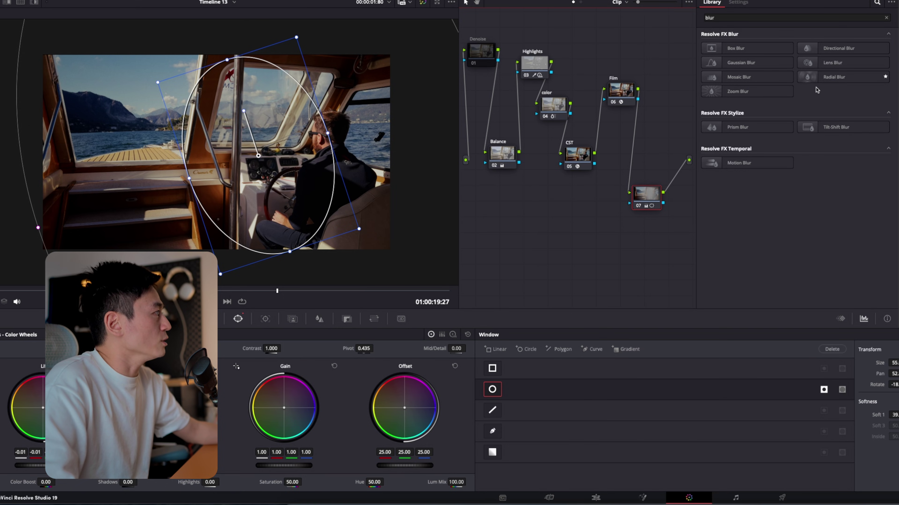
left_click_drag(828, 76, 651, 197)
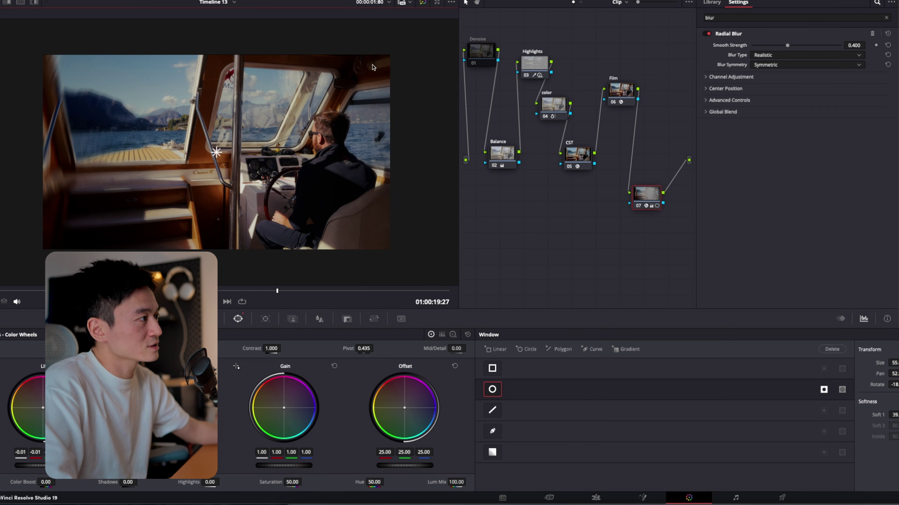
left_click_drag(655, 202, 648, 200)
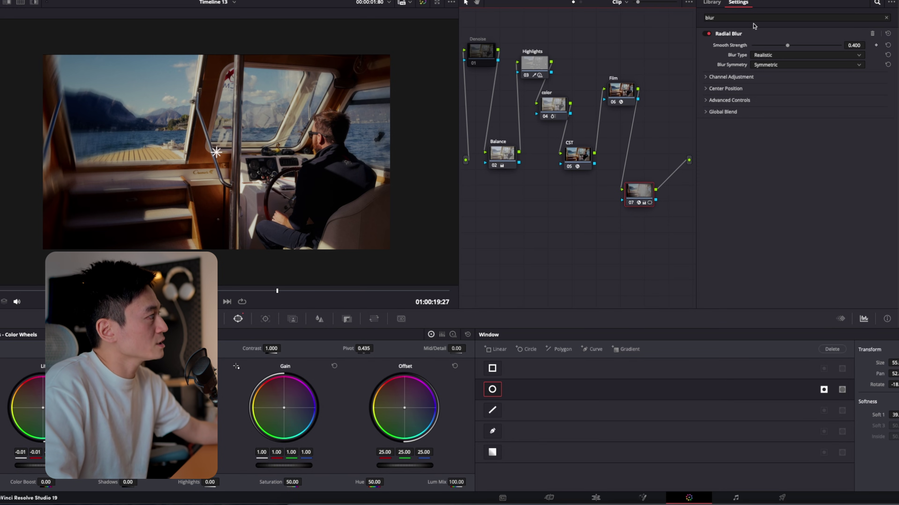
mouse_move(788, 46)
left_mouse_down()
mouse_move(765, 50)
mouse_move(773, 49)
left_mouse_up()
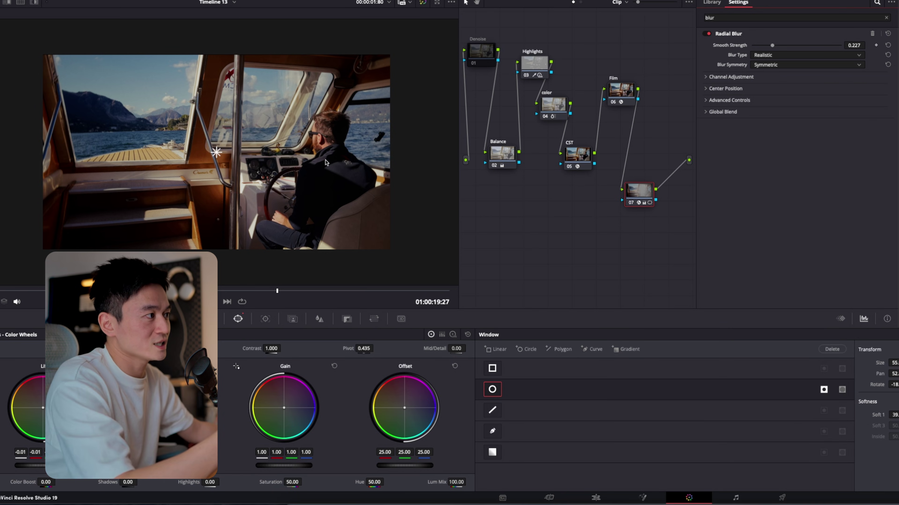
left_click(275, 303)
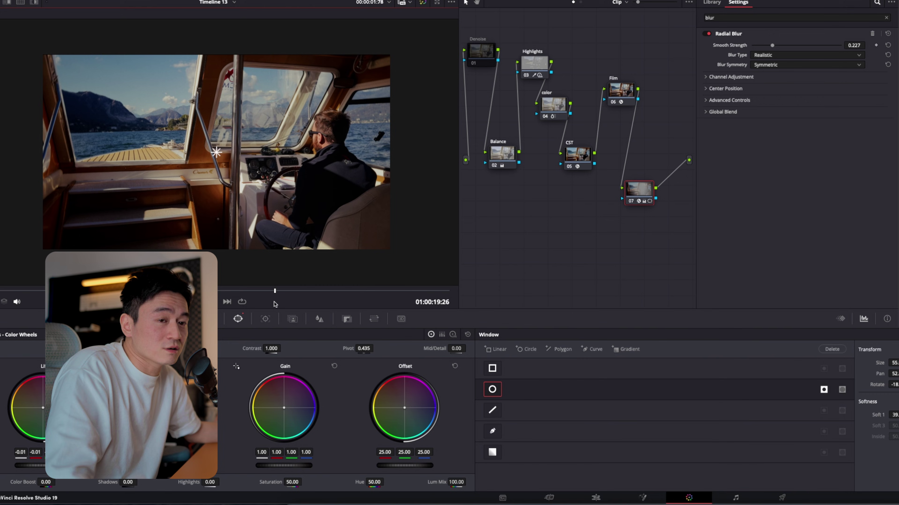
Step: Set the Film node's grain to Custom (Amount 0.148, Size 0.908) and show the Parade scope
left_click(314, 299)
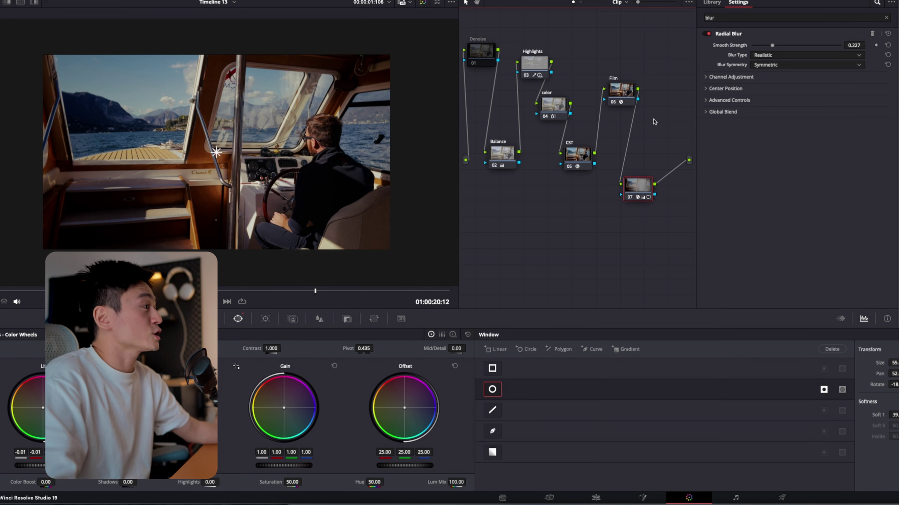
left_click(622, 90)
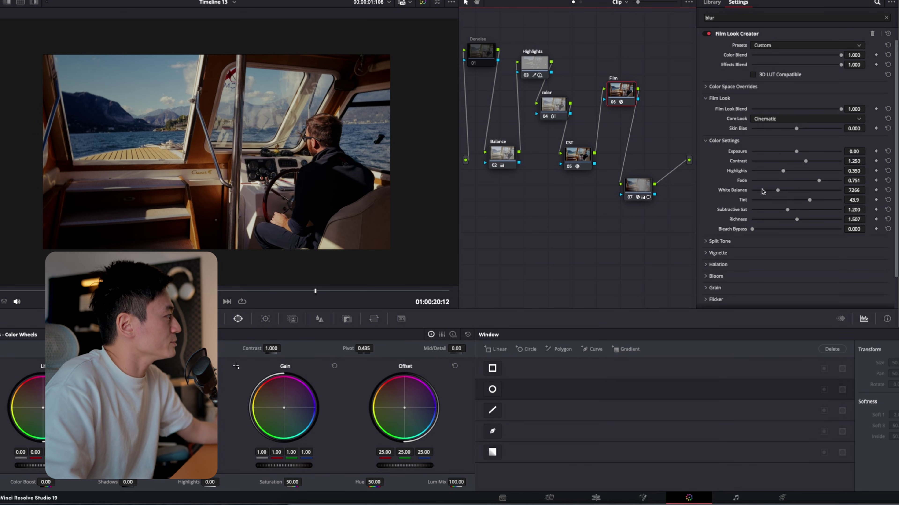
scroll(743, 262, "down", 1)
left_click(716, 279)
scroll(776, 271, "down", 4)
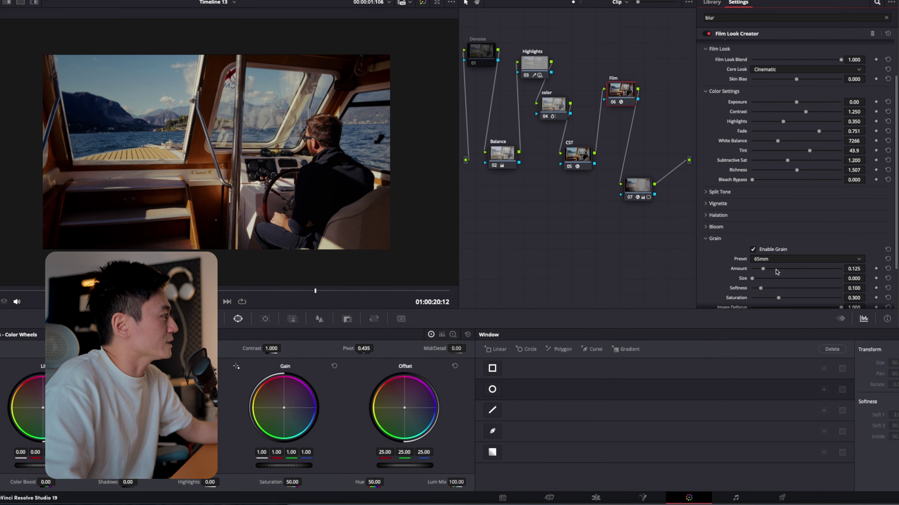
mouse_move(763, 270)
left_mouse_down()
mouse_move(780, 275)
mouse_move(757, 279)
mouse_move(771, 273)
mouse_move(765, 275)
left_mouse_up()
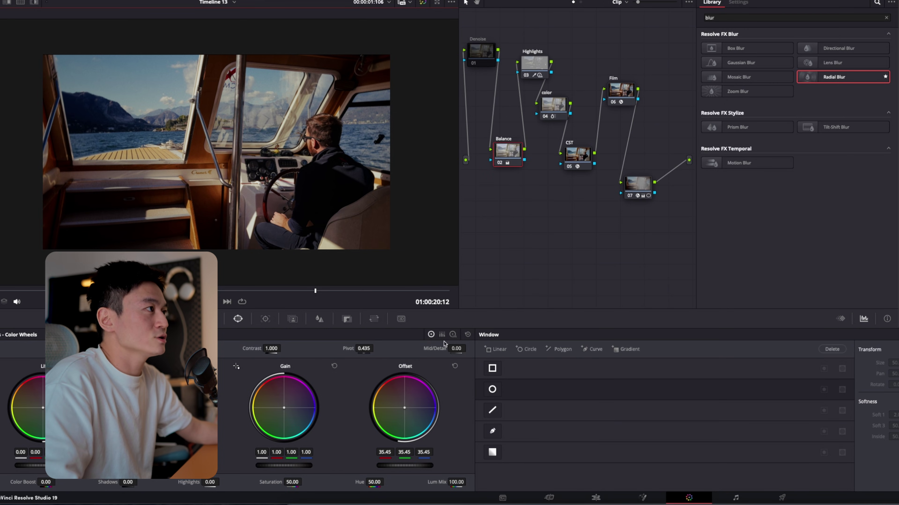
key("ctrl+shift+w")
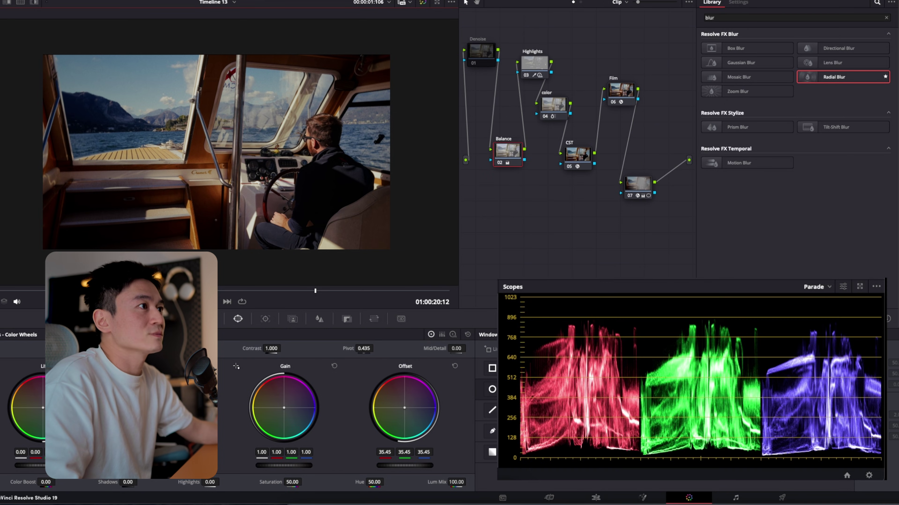
Step: Apply the saved grade still 2.9.1 to the Rome couple clip and play it
key("ctrl+shift+w")
left_click(6, 2)
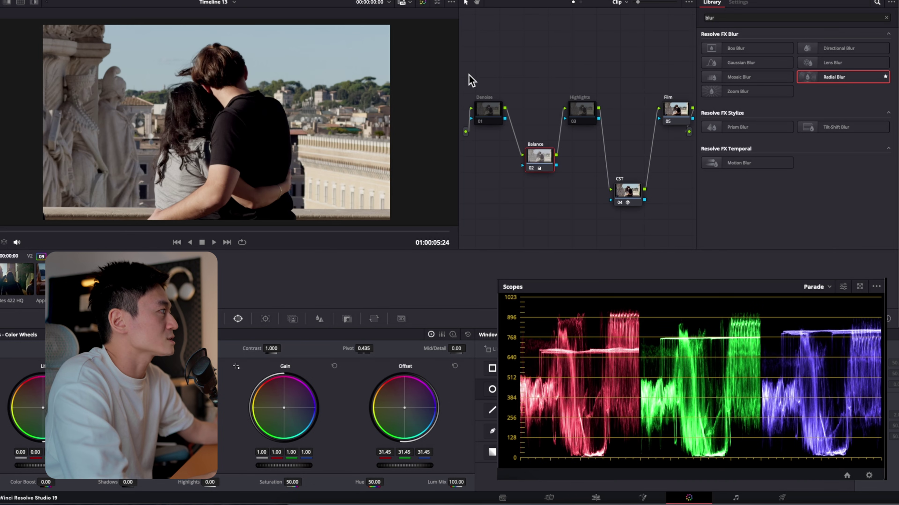
left_click_drag(471, 80, 690, 223)
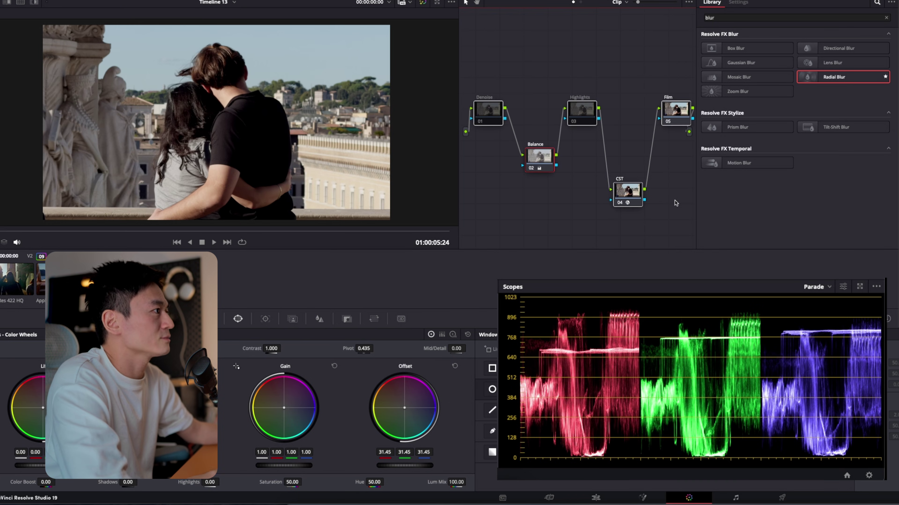
right_click(216, 69)
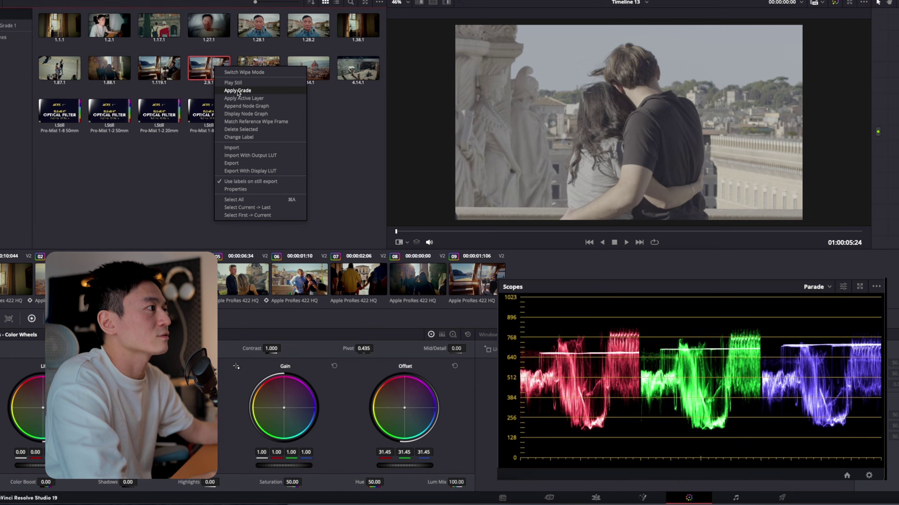
left_click(236, 90)
key("space")
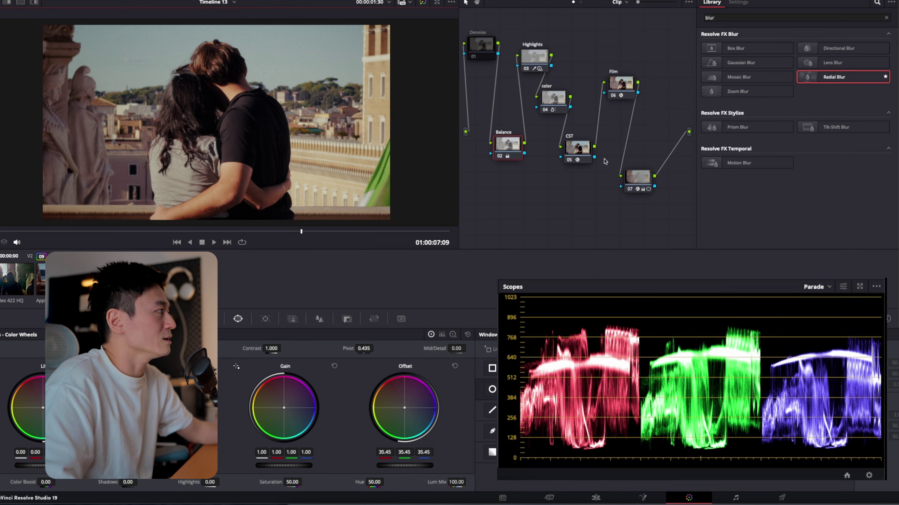
Step: Toggle the Film and Highlights nodes with Ctrl+D to compare the grade across frames
left_click(640, 178)
left_click(621, 85)
key("ctrl+d")
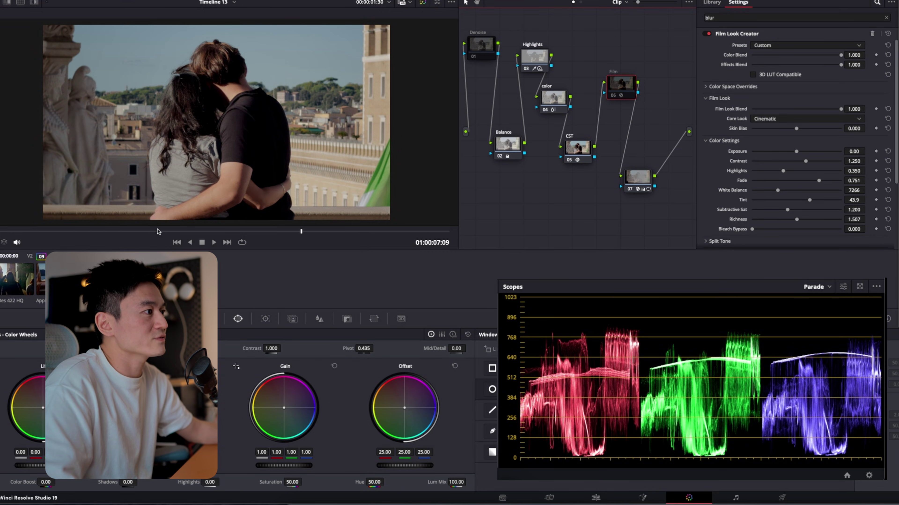
left_click_drag(158, 232, 210, 232)
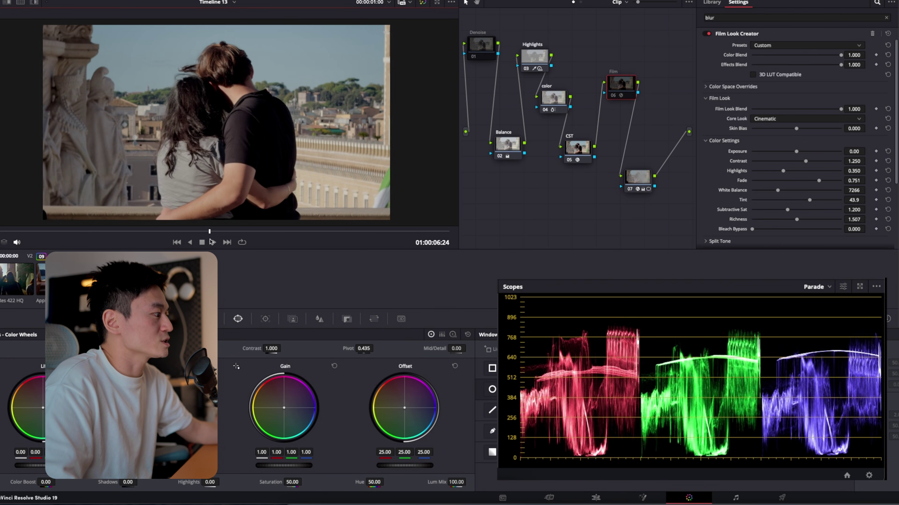
left_click(238, 232)
left_click(167, 232)
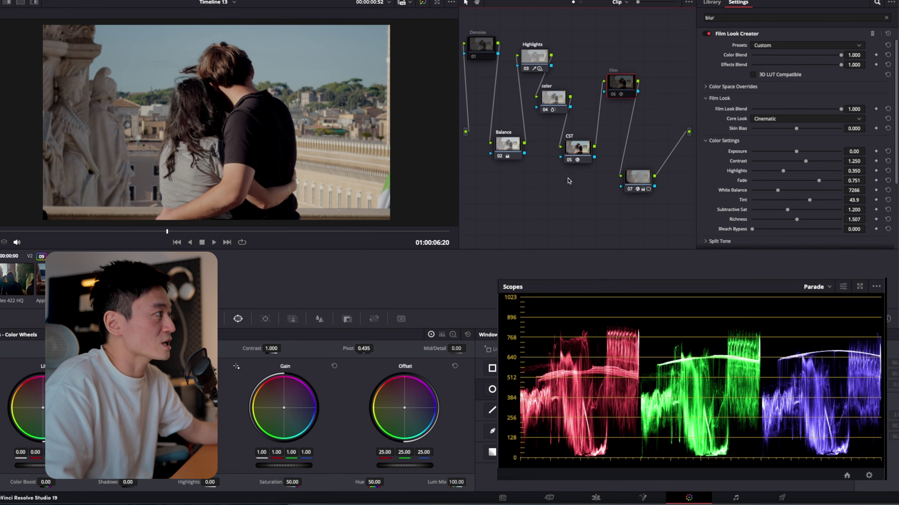
left_click(554, 98)
left_click_drag(554, 98, 562, 98)
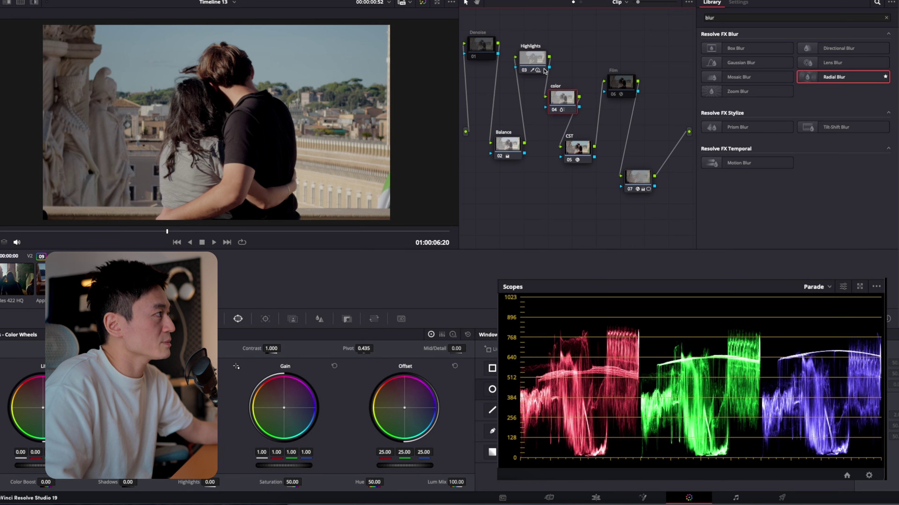
left_click(533, 59)
key("ctrl+d")
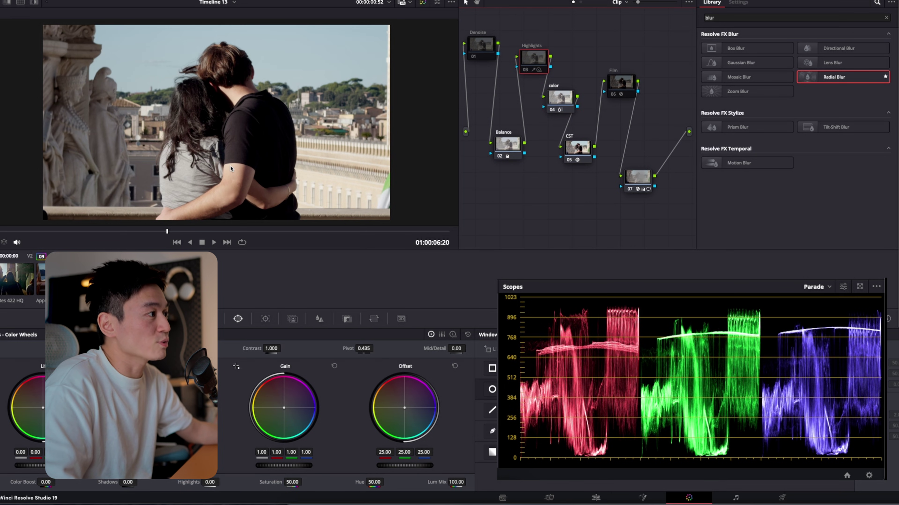
key("ctrl+d")
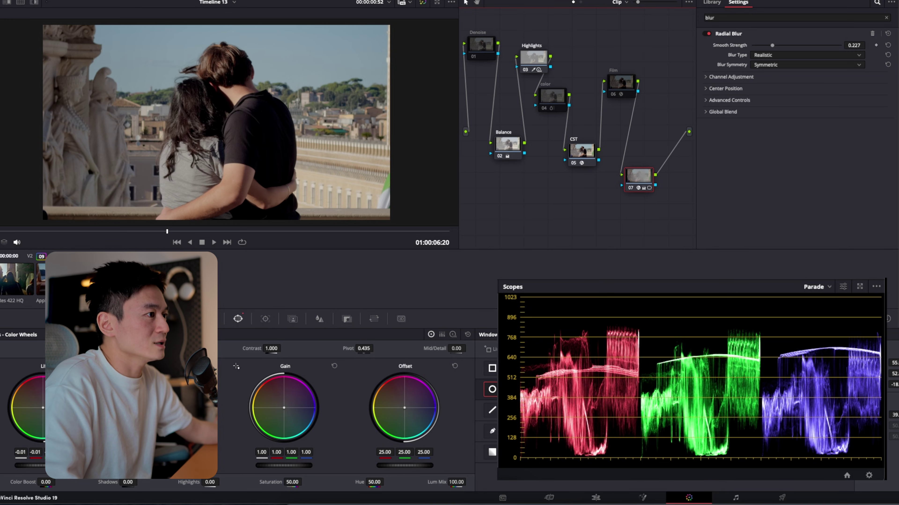
Step: Shift node 07 in the tree and move its blur window over the couple
left_click_drag(651, 188, 667, 190)
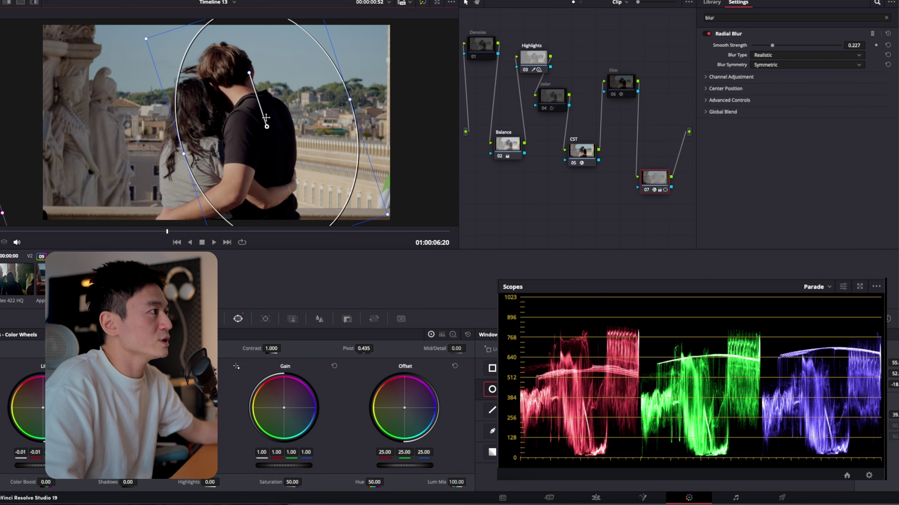
left_click_drag(263, 117, 218, 128)
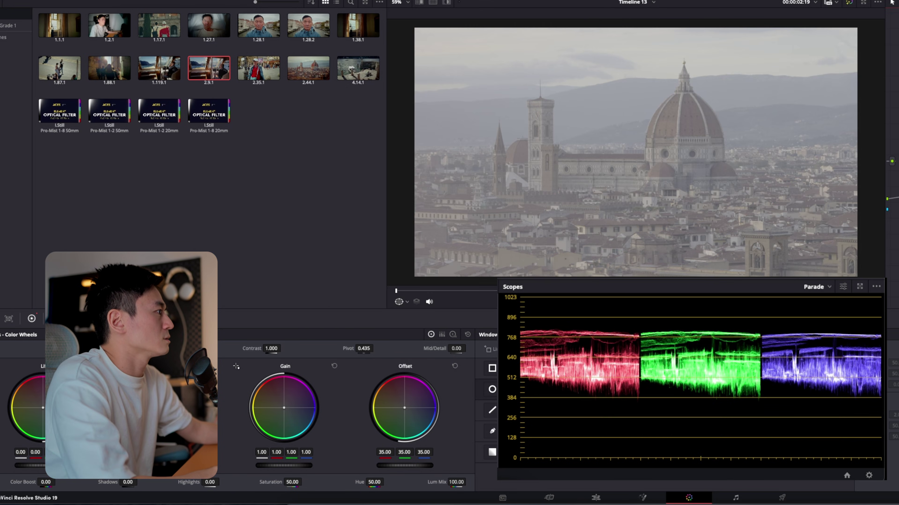
Step: Apply the saved grade to Florence, reset Film Look Tint and White Balance, then warm White Balance to 9674
right_click(222, 75)
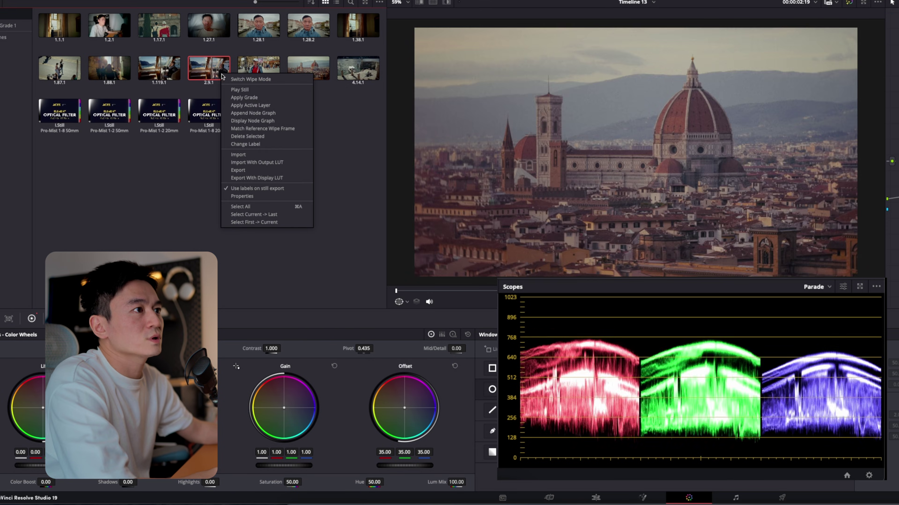
left_click(244, 98)
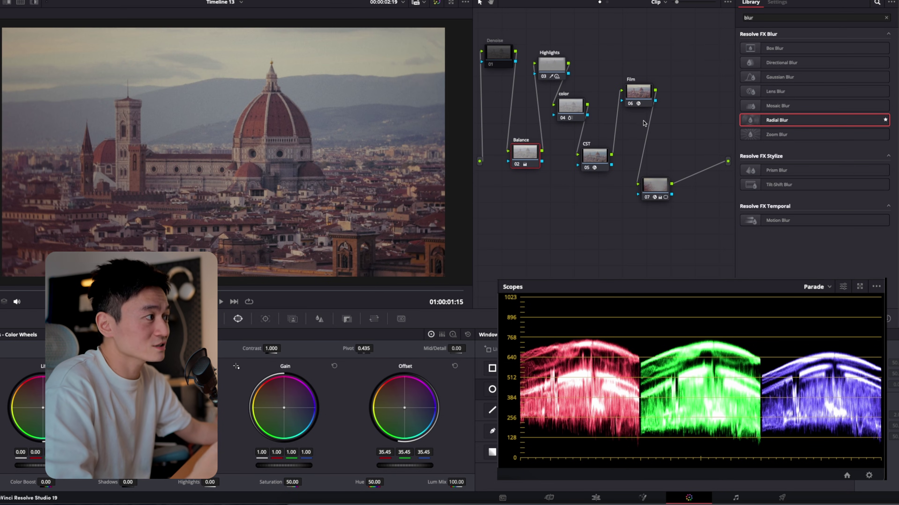
left_click(638, 92)
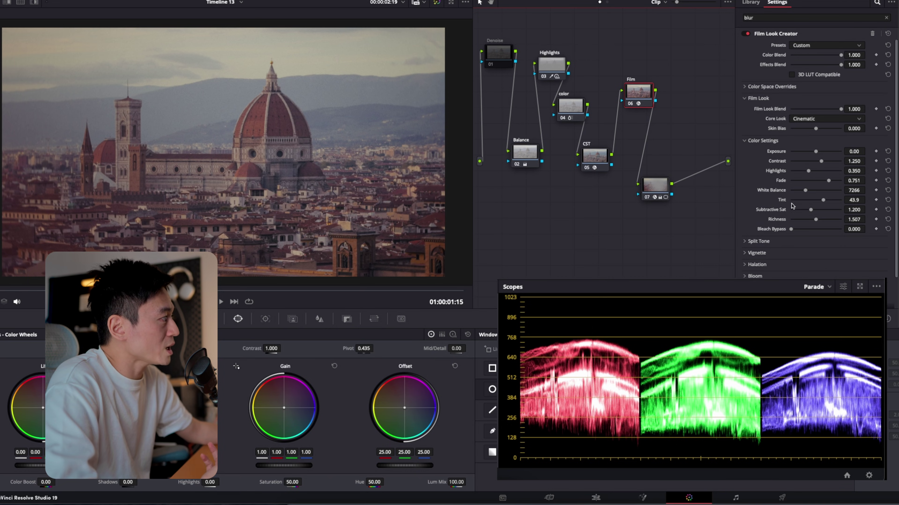
double_click(781, 201)
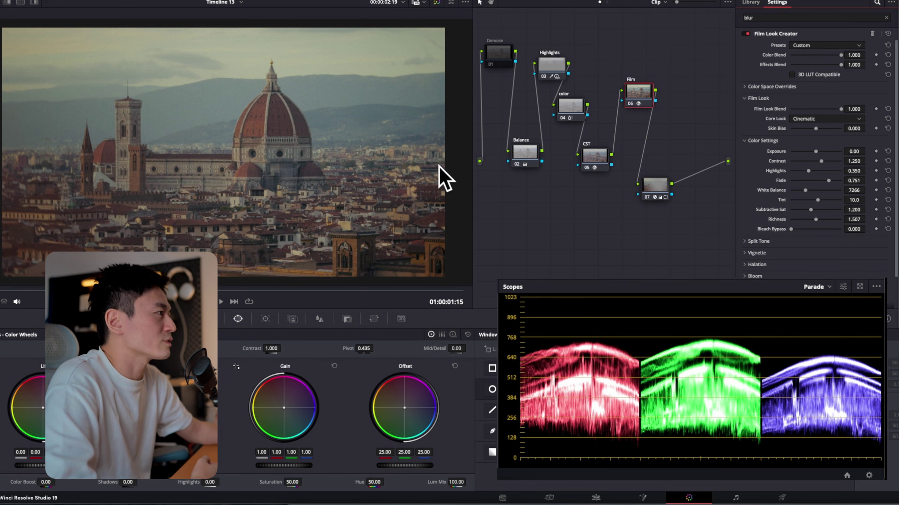
double_click(772, 192)
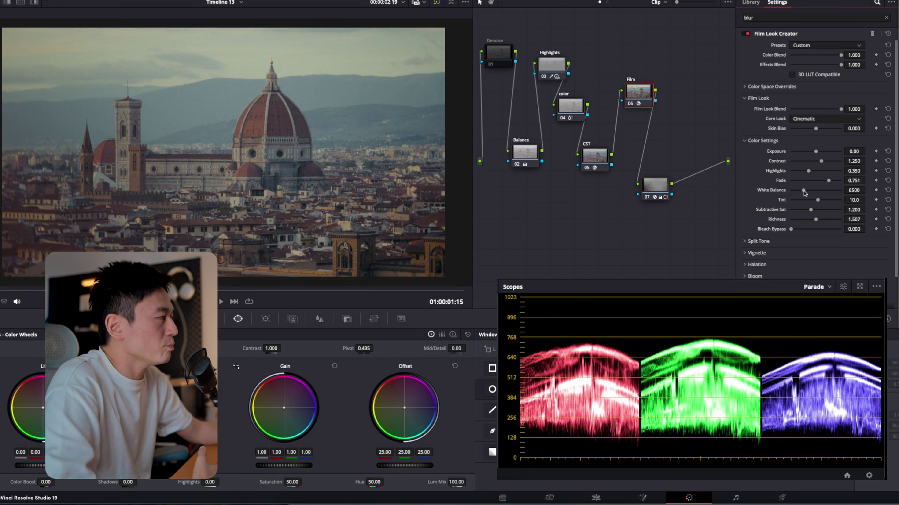
left_click_drag(802, 191, 821, 201)
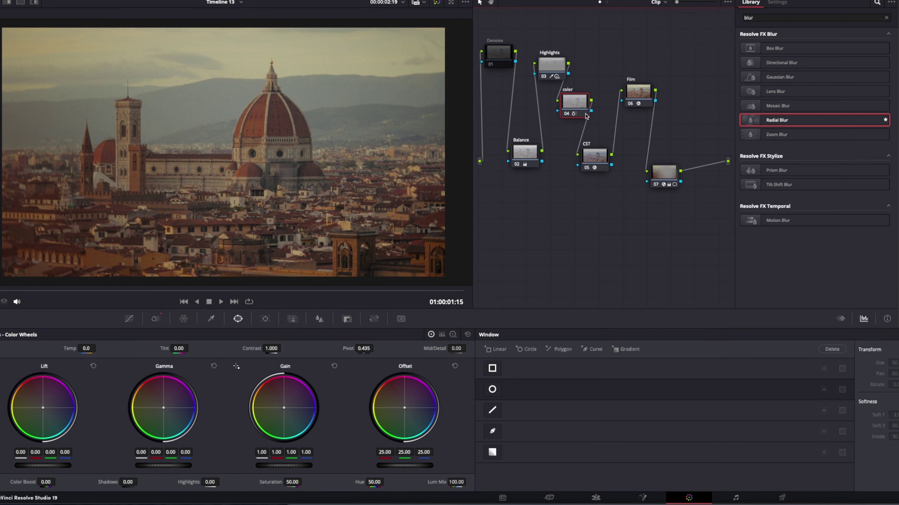
Step: On node 04, set the ColorSlice Skin slice sliders to 1.35 and -0.25
left_click(564, 118)
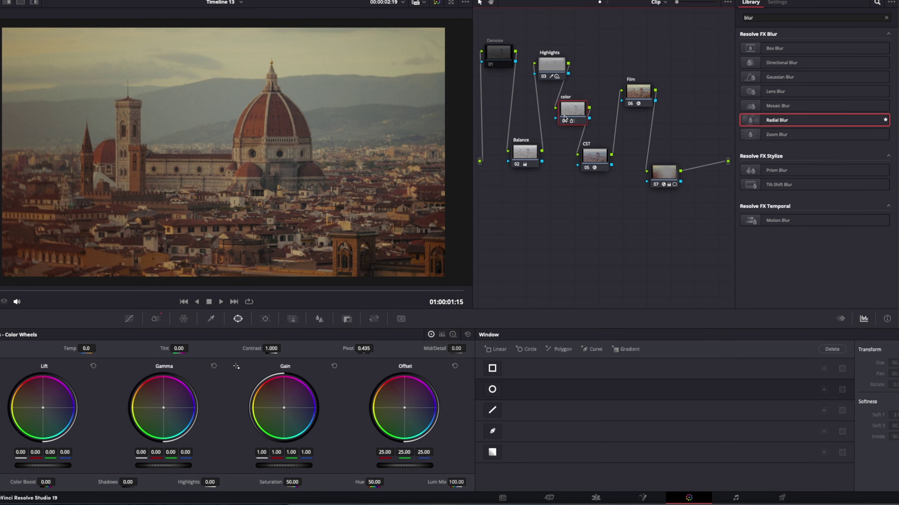
scroll(239, 193, "up", 1)
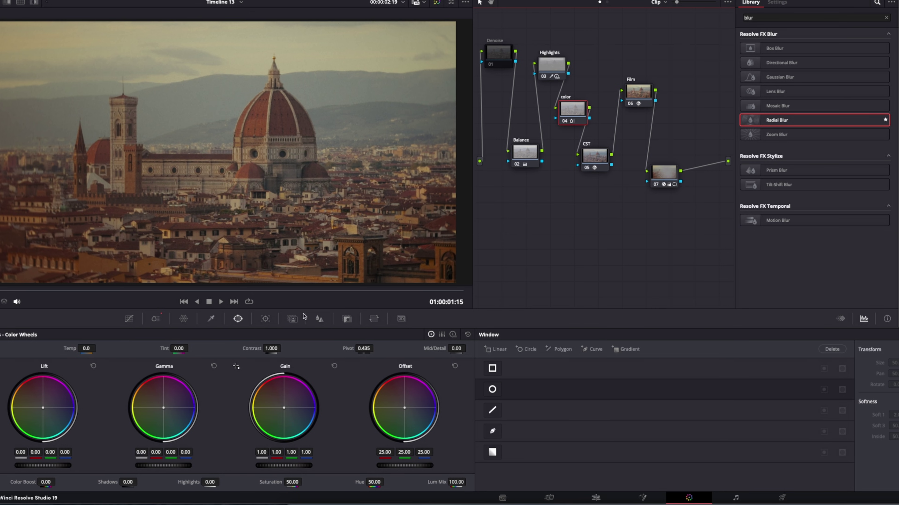
left_click(156, 319)
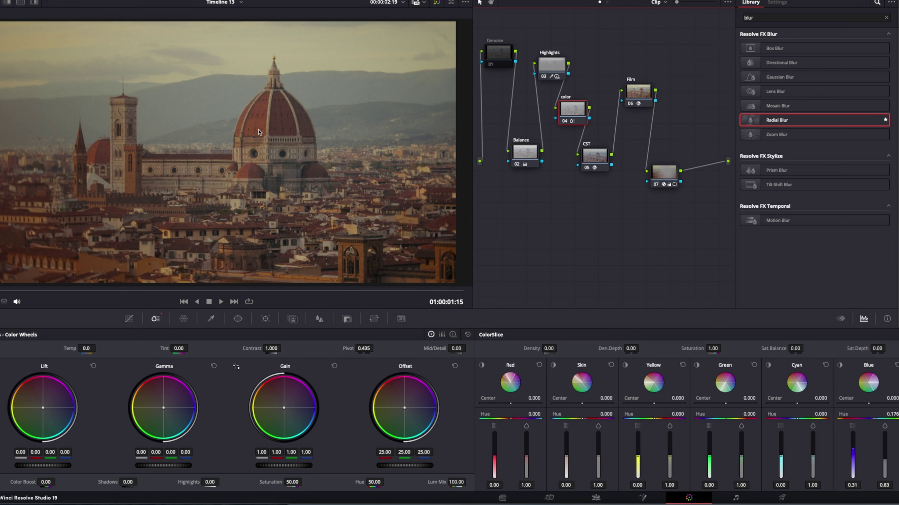
left_click_drag(598, 460, 598, 435)
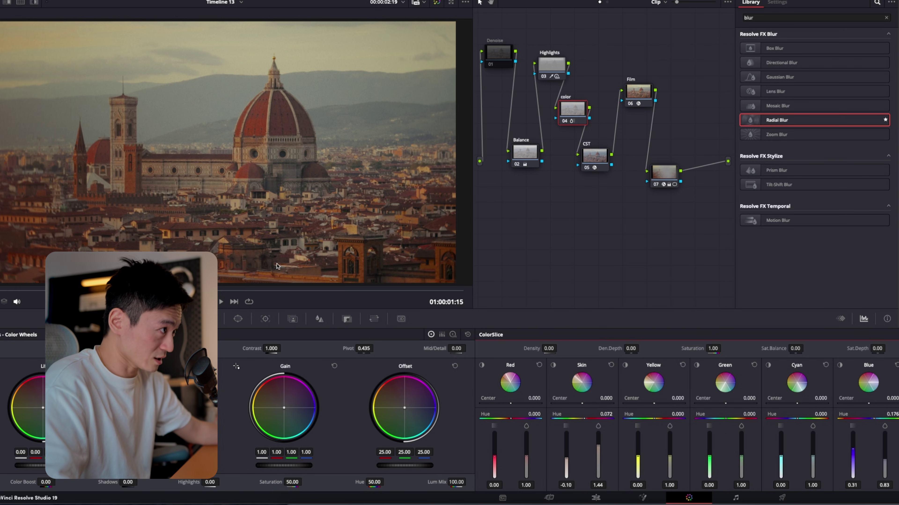
left_click_drag(566, 460, 564, 471)
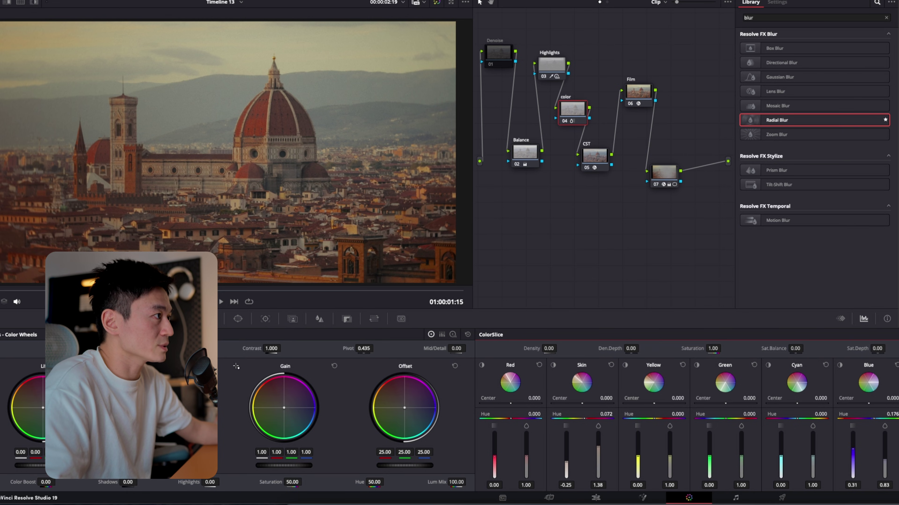
Step: Toggle node 04 off and on to compare, then select Radial Blur node 07
key("ctrl+d")
key("ctrl+d")
key("ctrl+d")
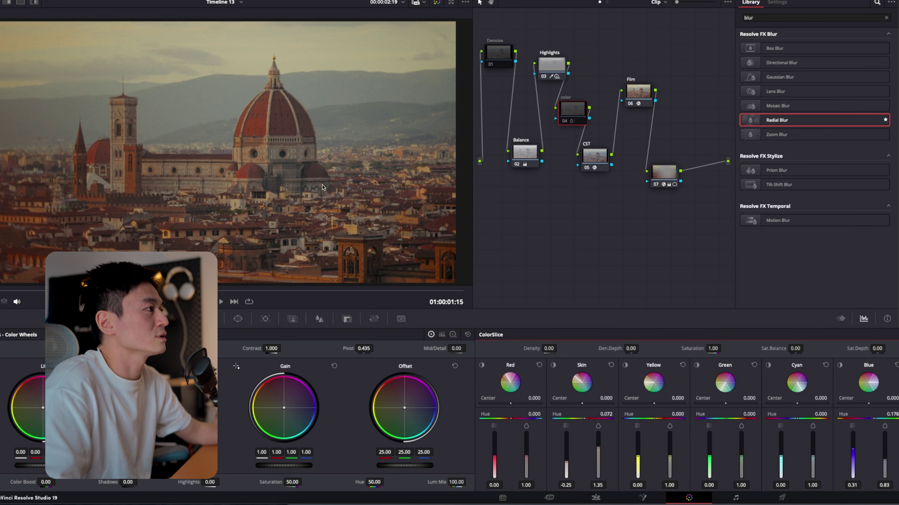
key("ctrl+d")
key("ctrl+d")
key("ctrl+d")
key("ctrl+d")
key("ctrl+d")
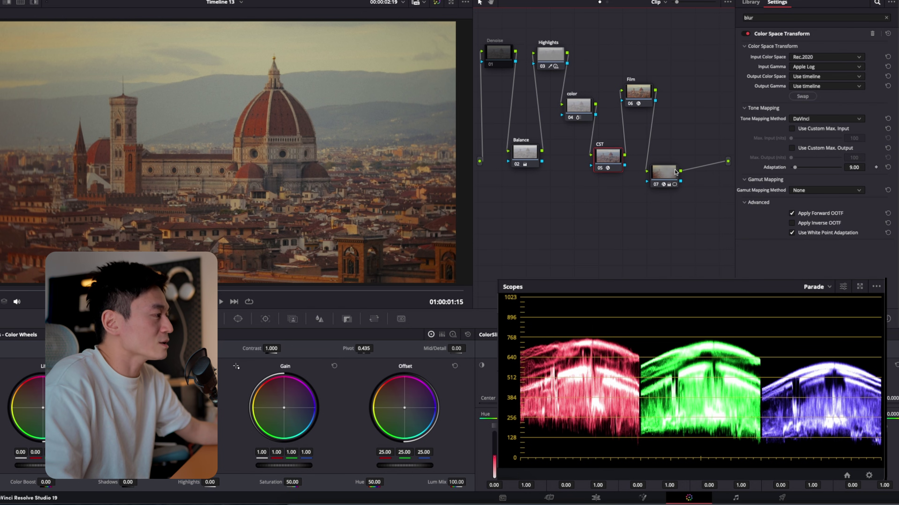
left_click_drag(661, 174, 672, 165)
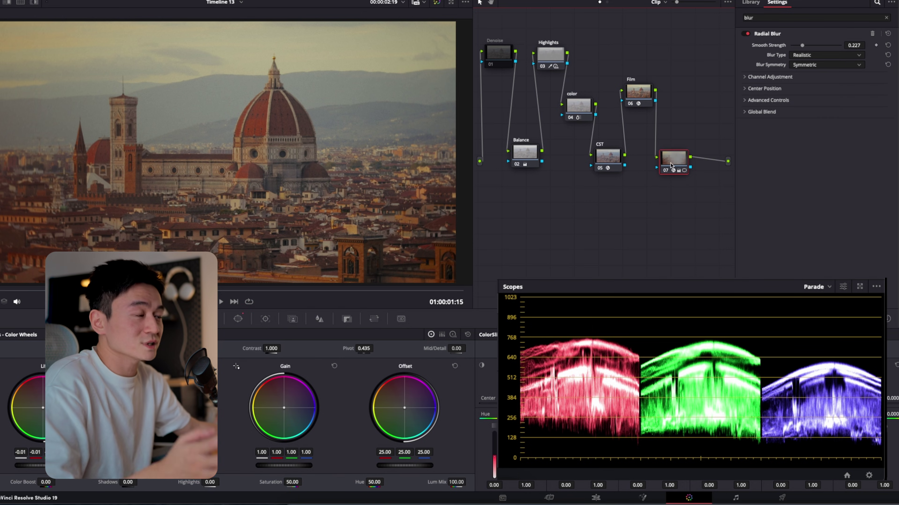